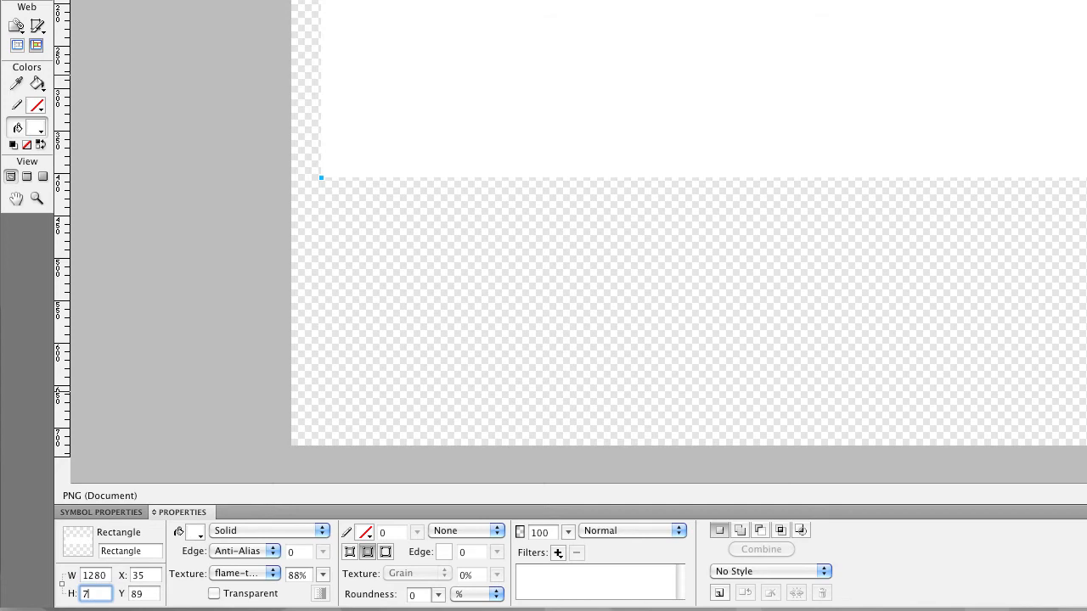
Set the rectangle's height to 720 and place it at X 0, Y 0 to cover the canvas.
key("Return")
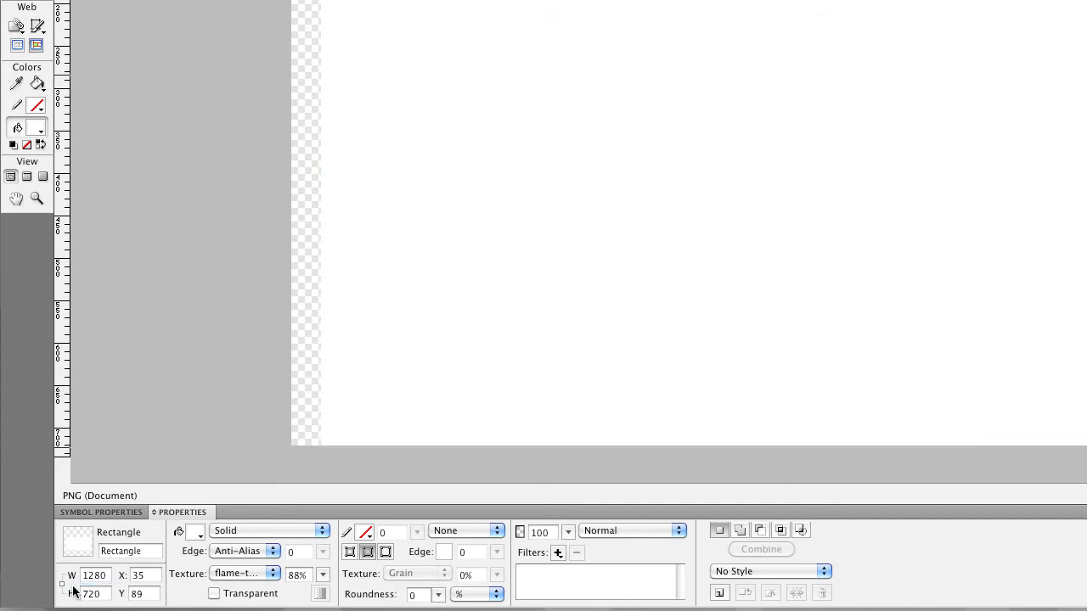
left_click(135, 575)
type("0")
key("Tab")
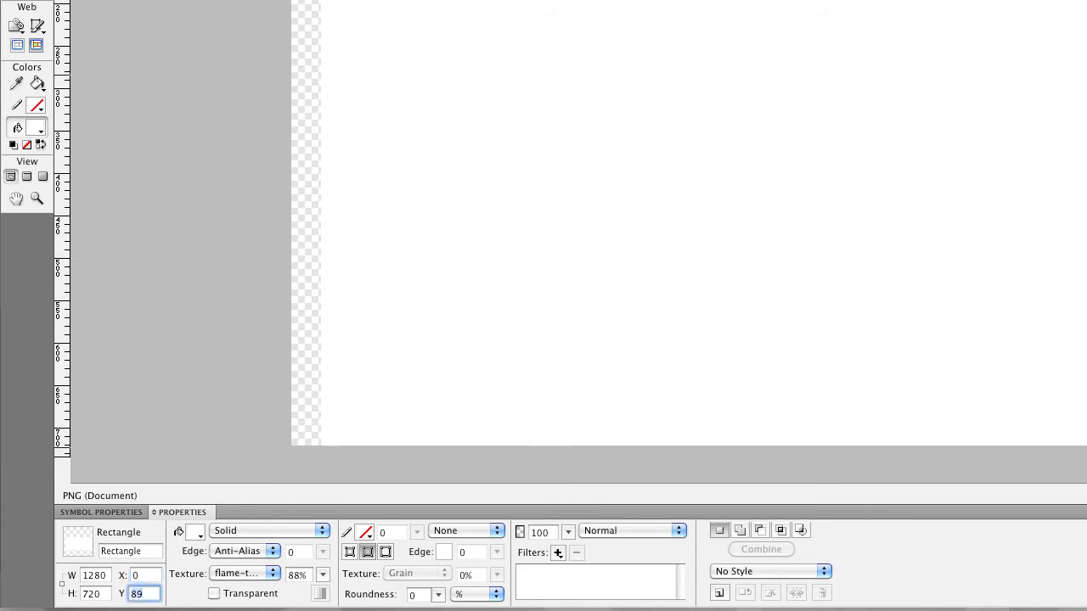
type("0")
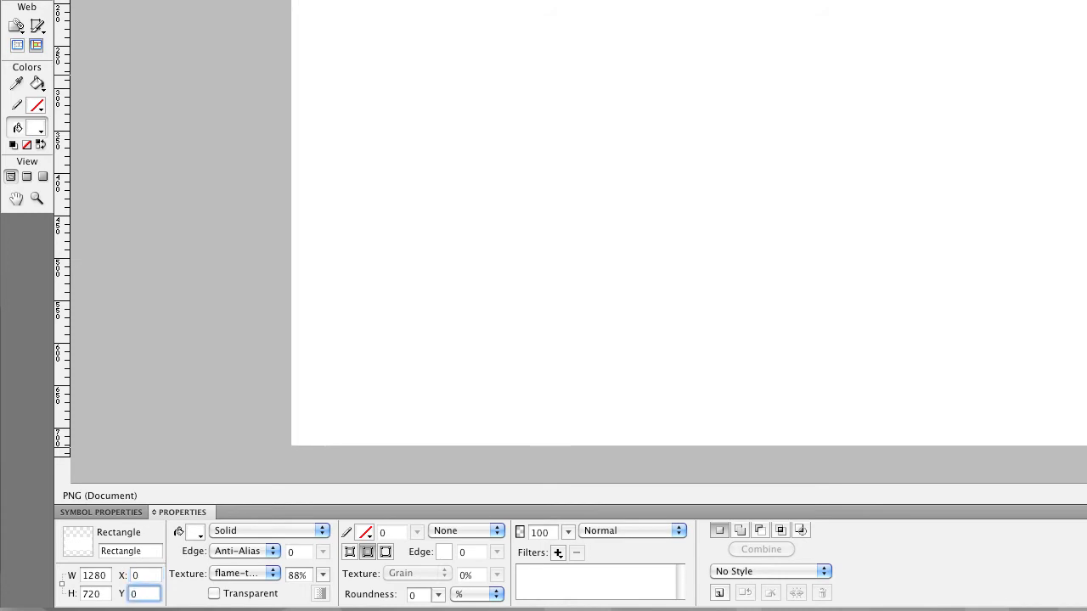
key("Return")
Set the rectangle's fill texture to flame-texture-15.
left_click(252, 574)
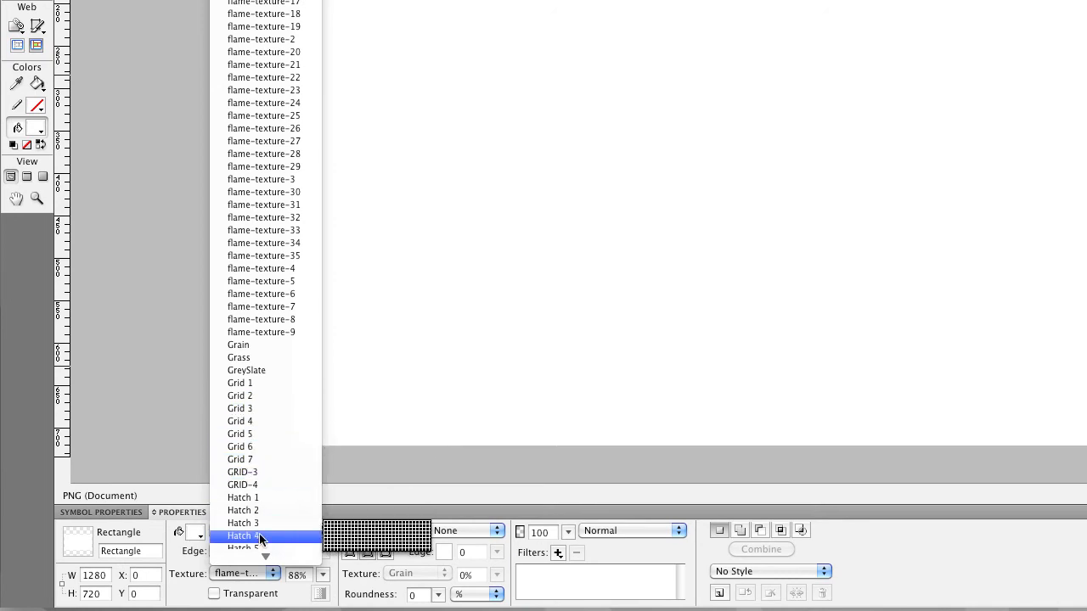
scroll(260, 531, "down", 8)
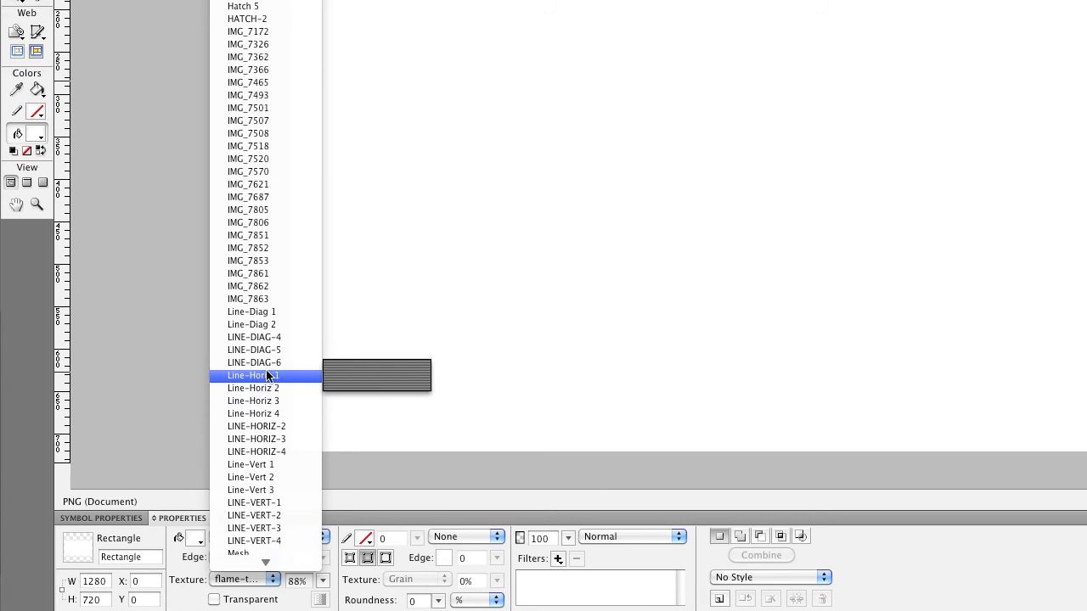
scroll(271, 285, "up", 8)
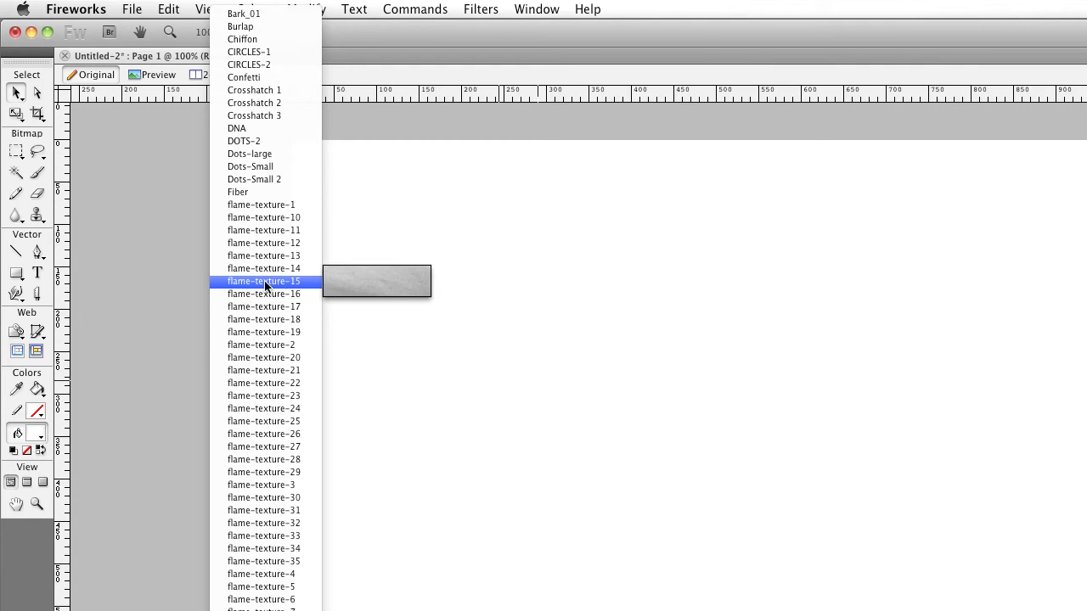
left_click(265, 286)
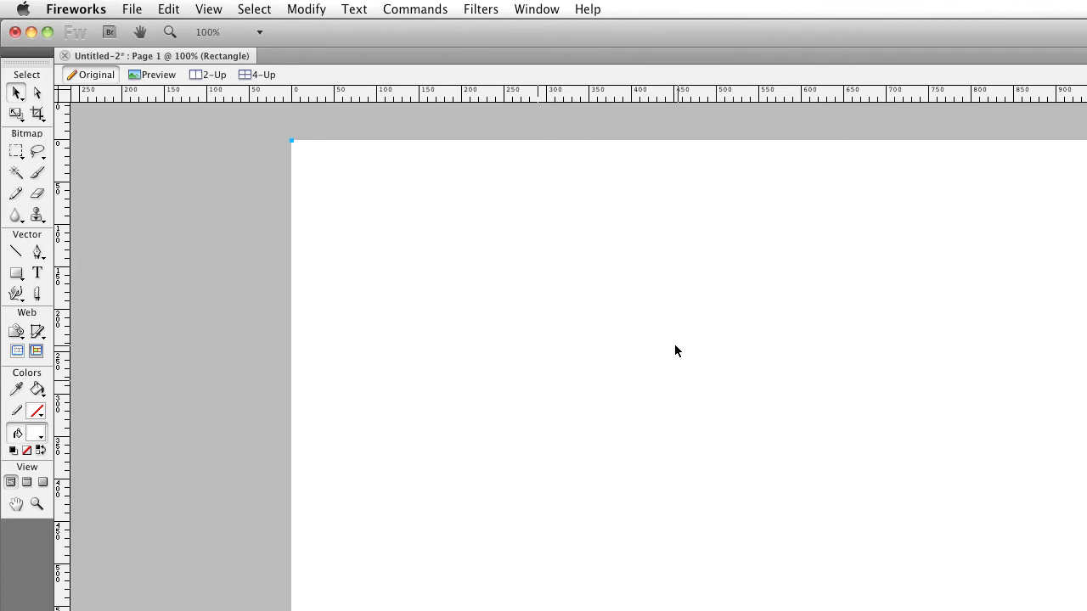
Set the textured rectangle's fill colour to #666666 and its texture amount to 92%.
left_click(194, 584)
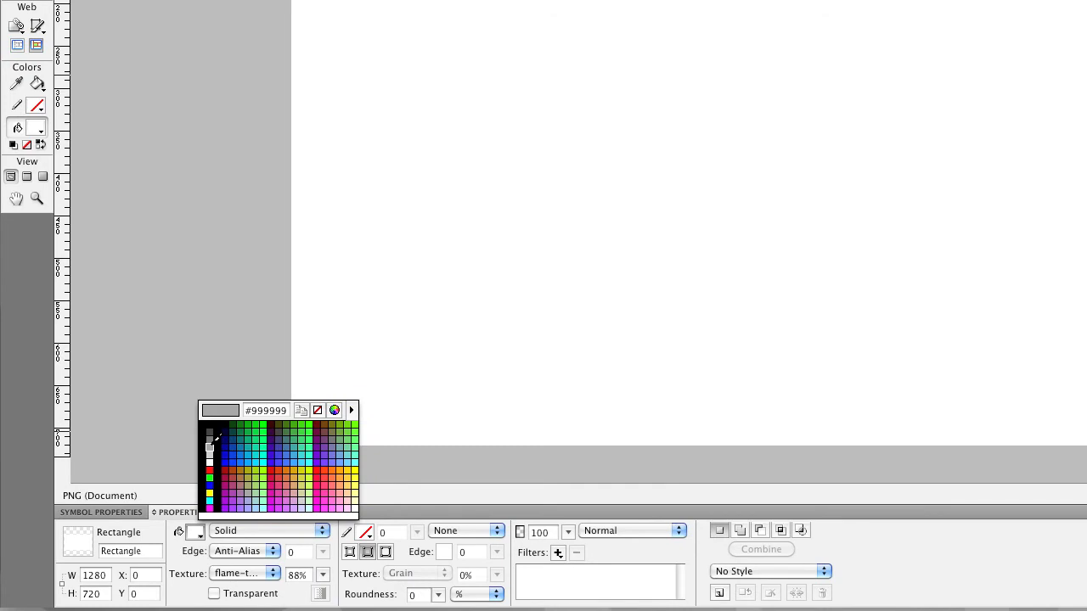
left_click(211, 446)
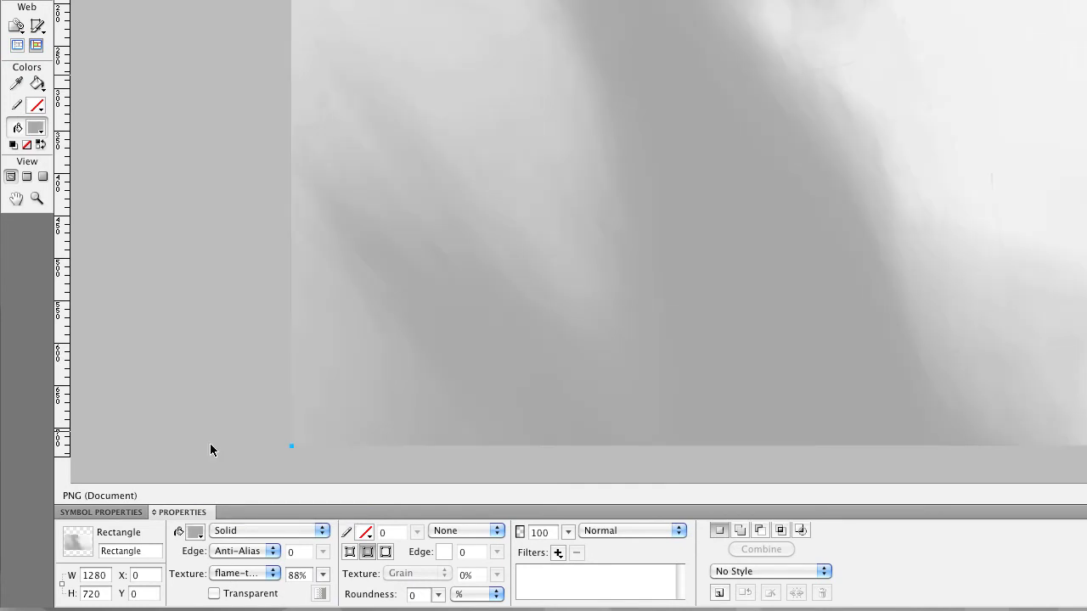
left_click(194, 533)
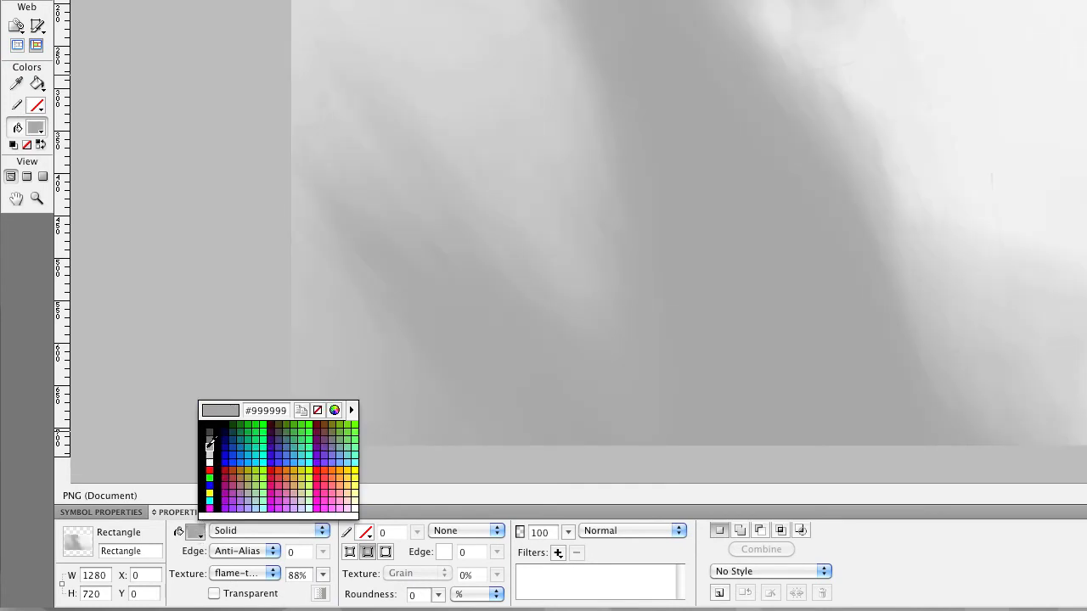
left_click(208, 439)
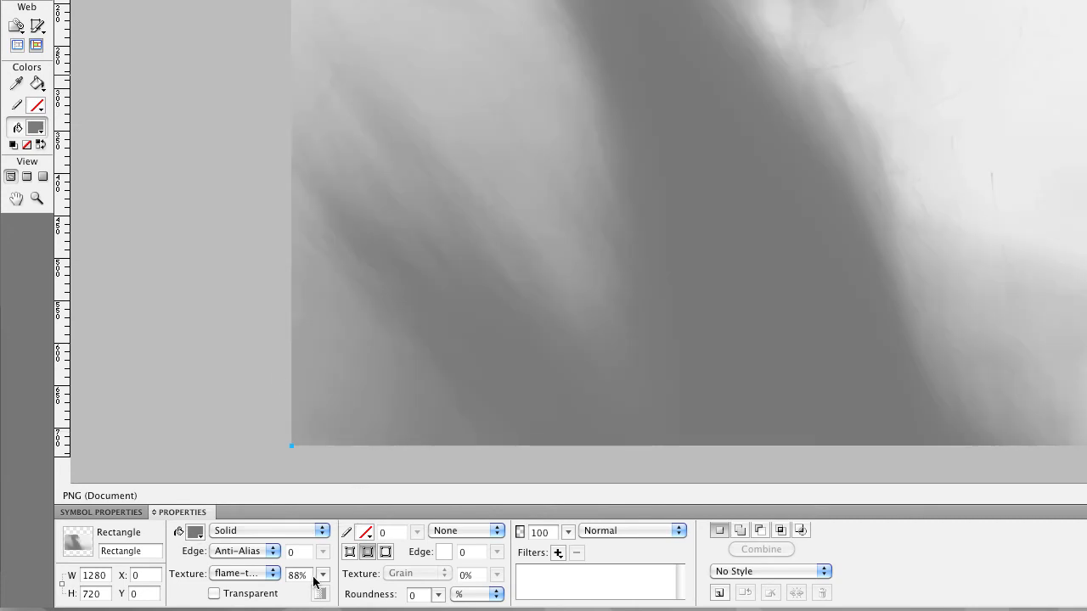
left_click_drag(323, 575, 323, 525)
left_click_drag(323, 575, 322, 526)
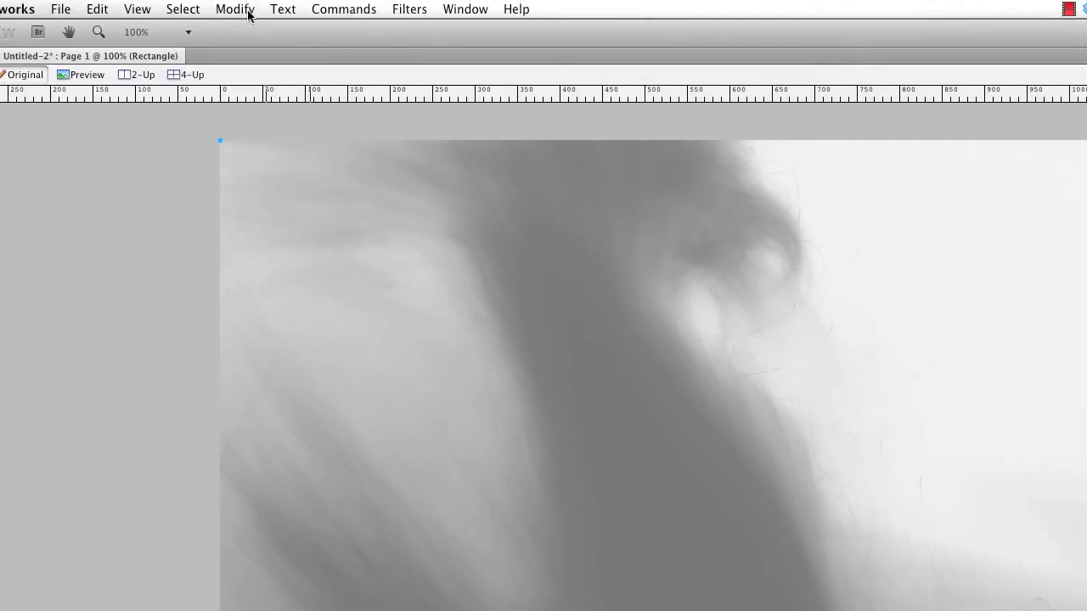
Try to flip the textured rectangle horizontally as a vector shape.
left_click(235, 10)
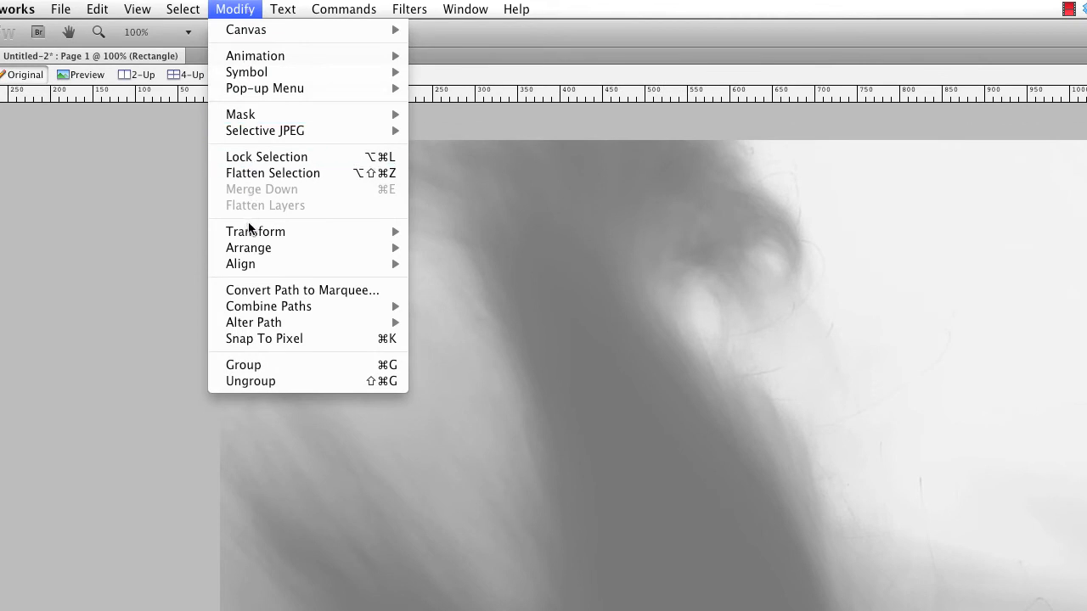
mouse_move(250, 232)
left_click(476, 395)
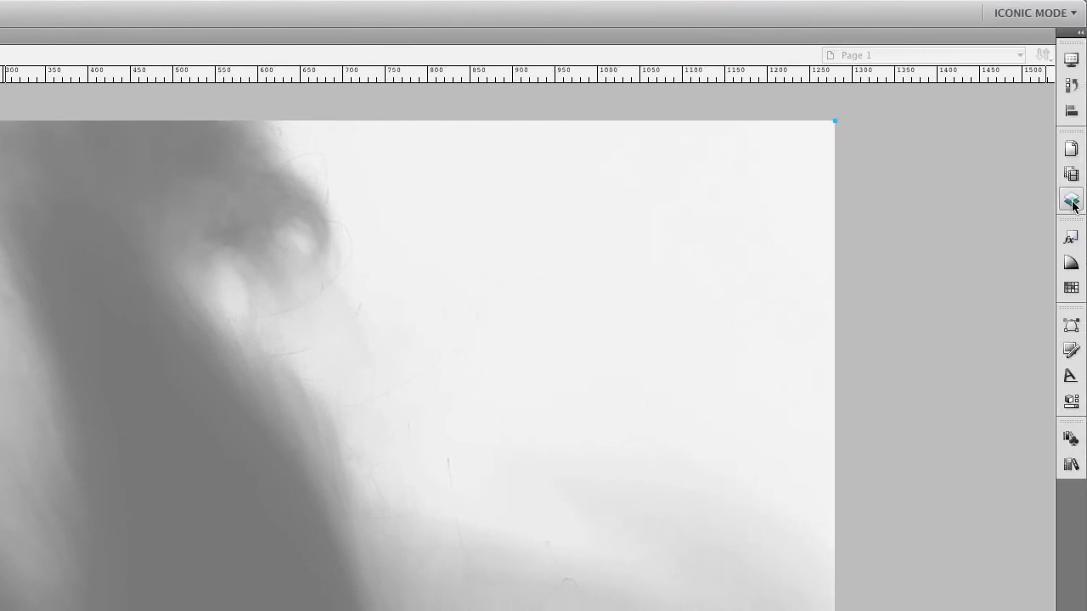
Flatten the textured rectangle in Layer 1 into a bitmap.
left_click(1071, 201)
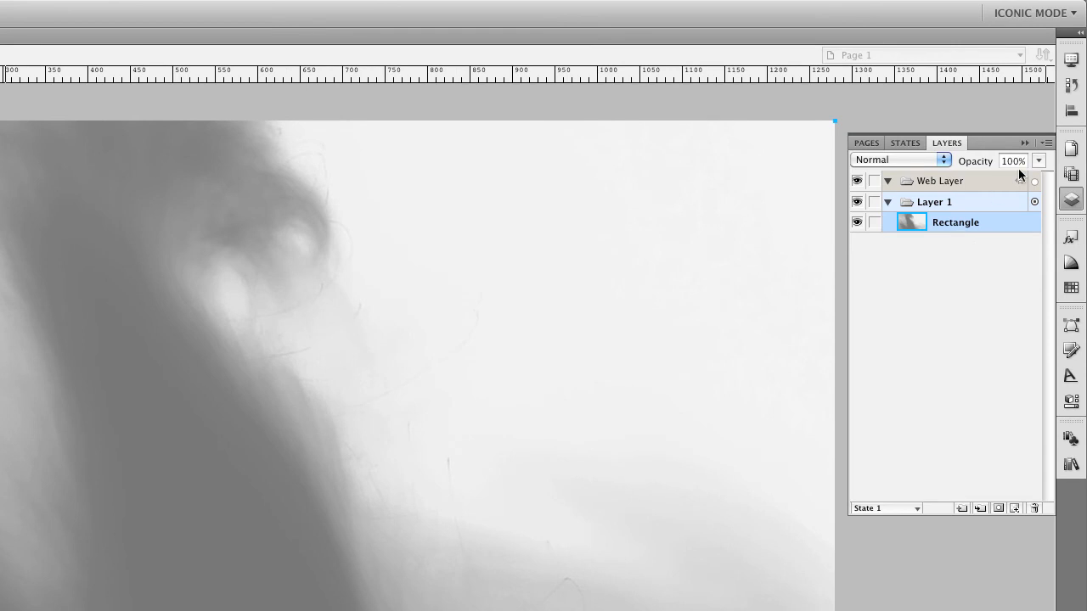
left_click(1048, 143)
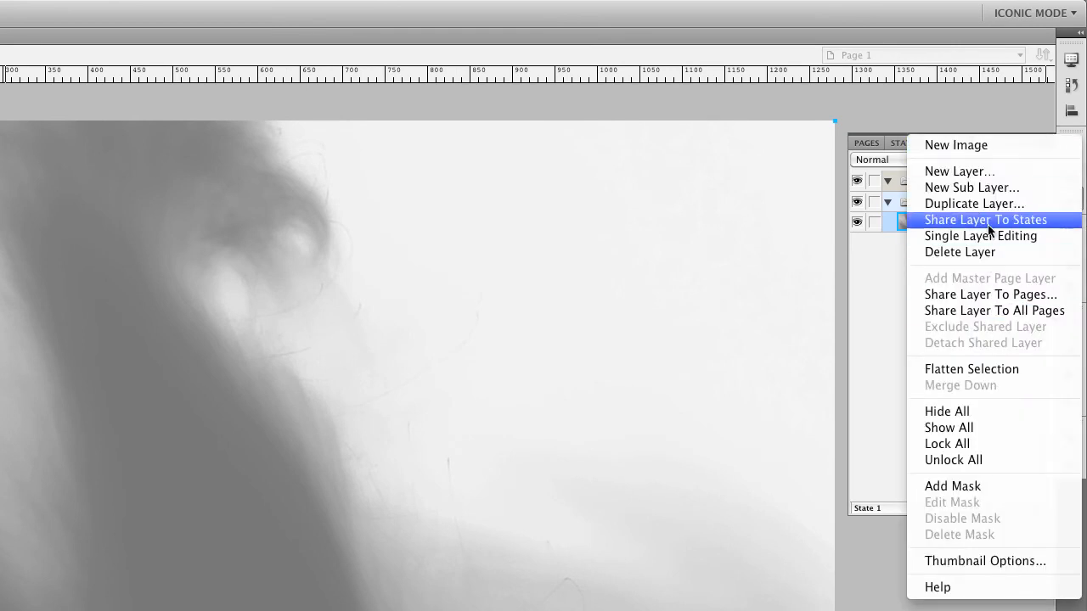
left_click(976, 370)
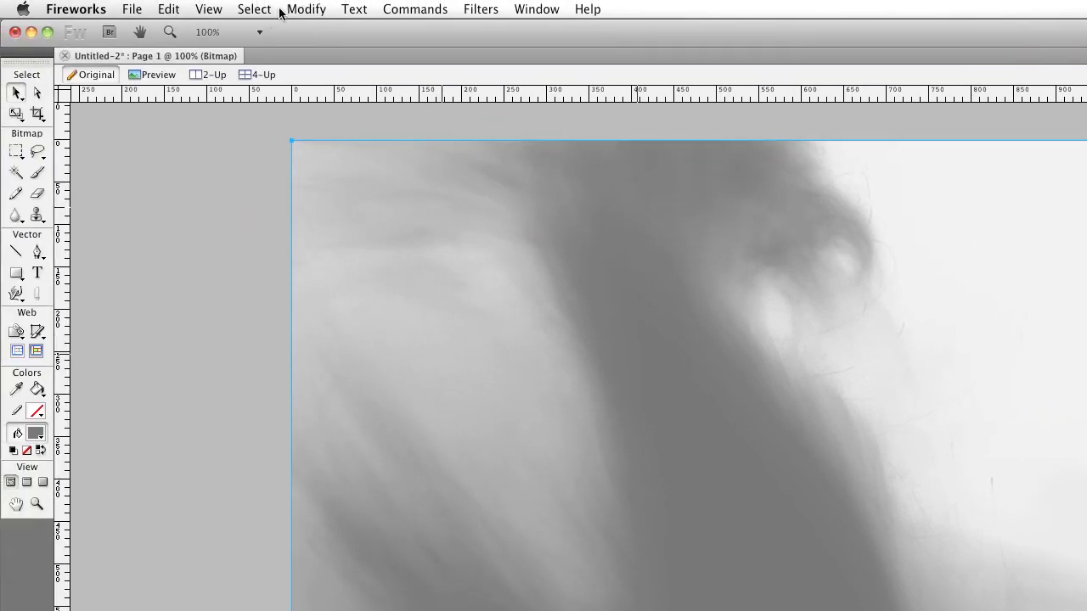
Flip the flattened background bitmap horizontally.
left_click(307, 9)
mouse_move(319, 242)
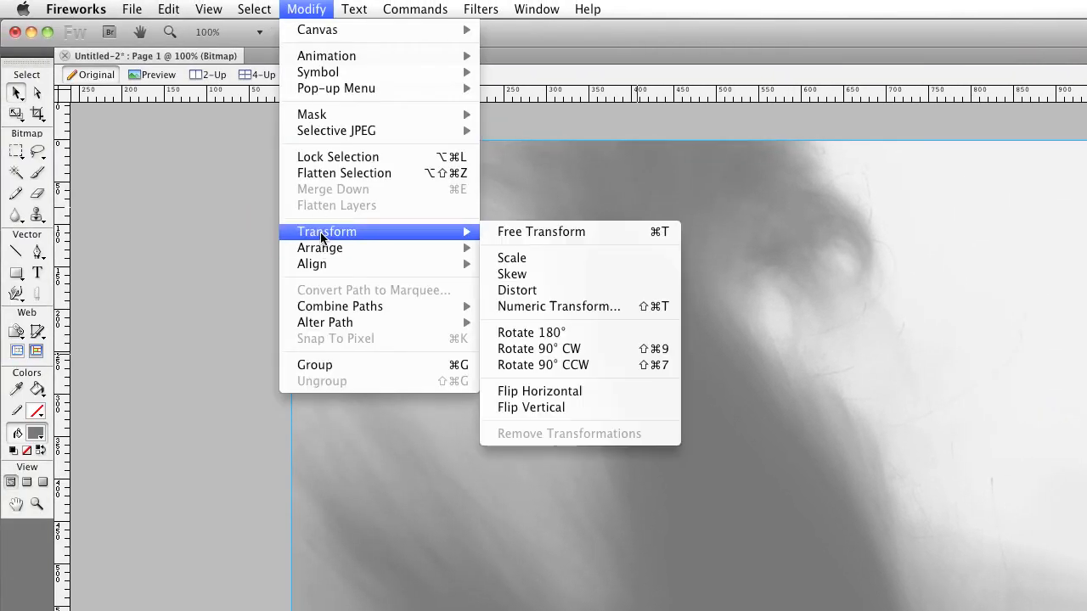
left_click(519, 392)
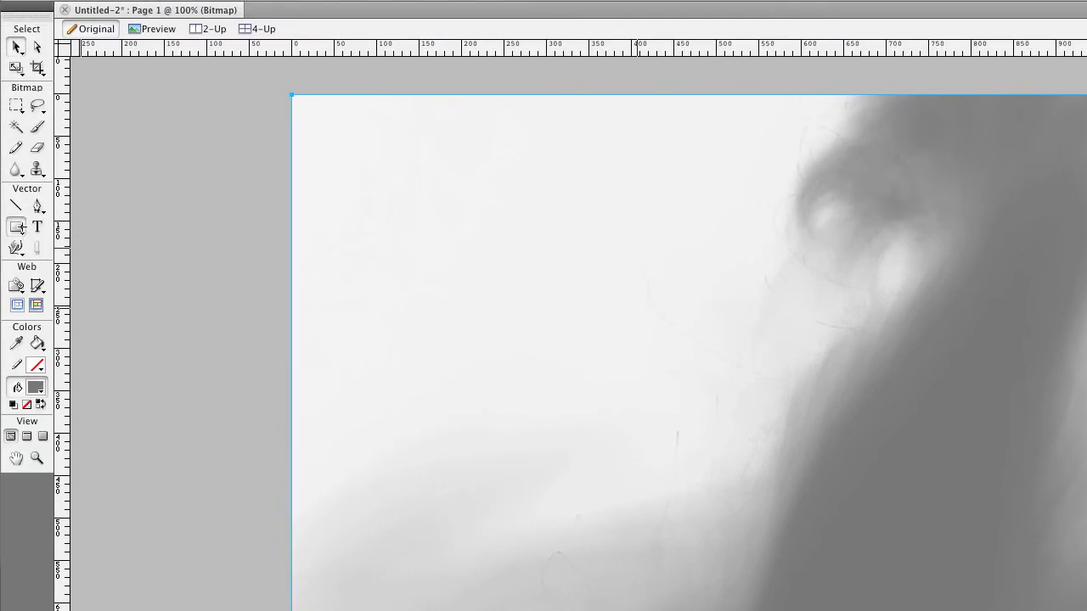
Draw a second rectangle over the right half of the background and set its size to 740 wide by 520 high.
left_click(23, 231)
left_click_drag(945, 253, 1086, 522)
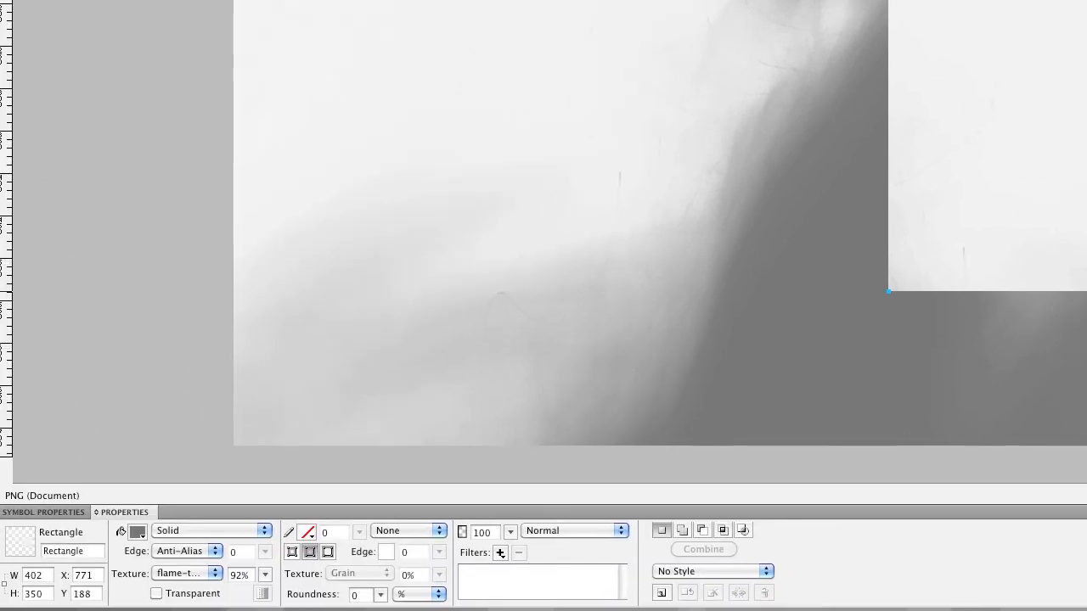
double_click(24, 574)
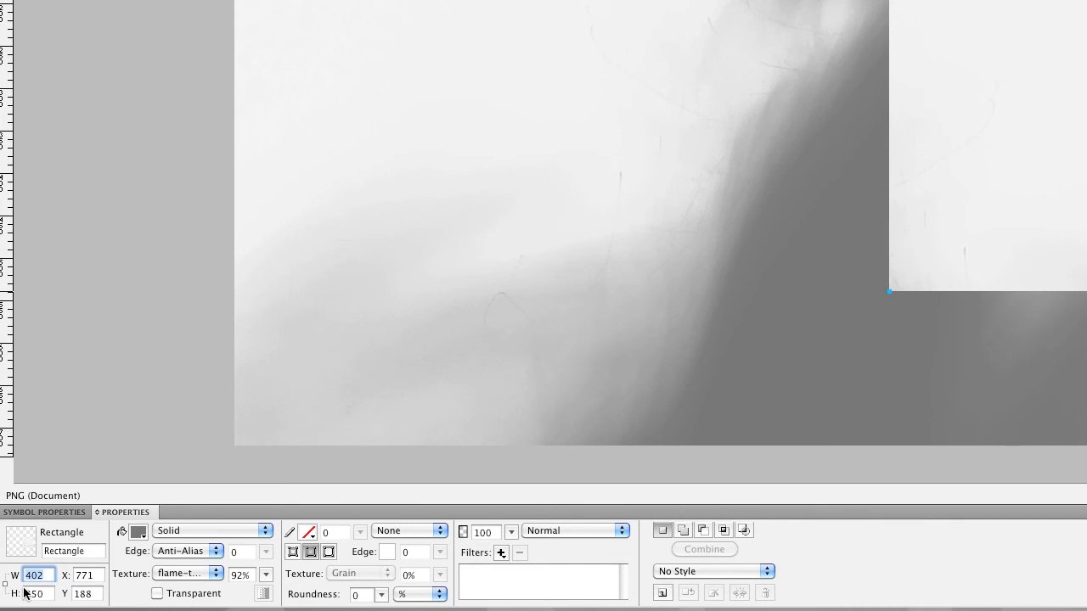
type("740")
key("Tab")
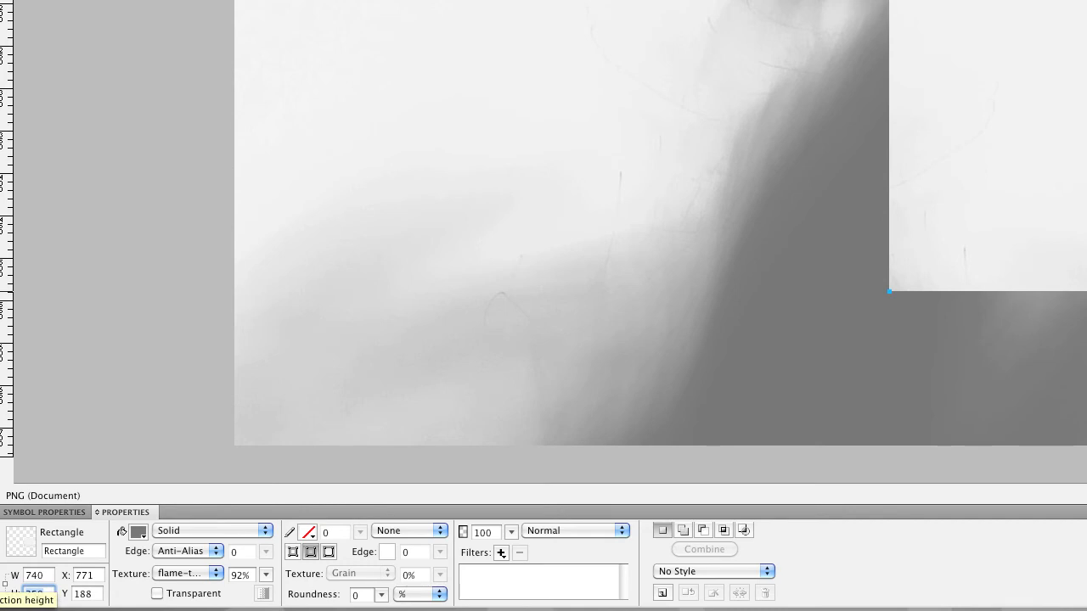
type("520")
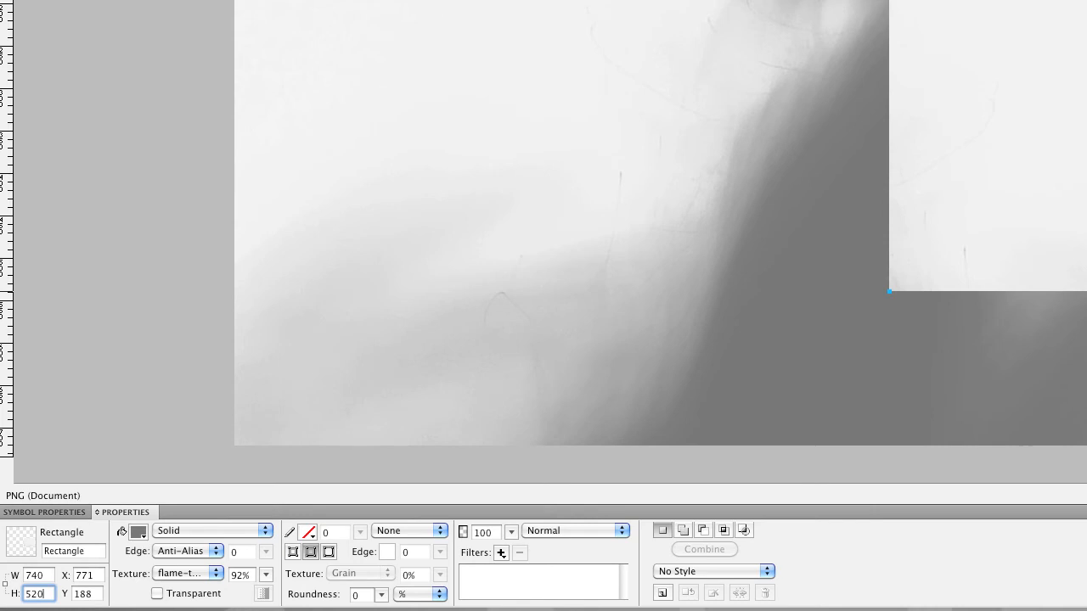
key("Return")
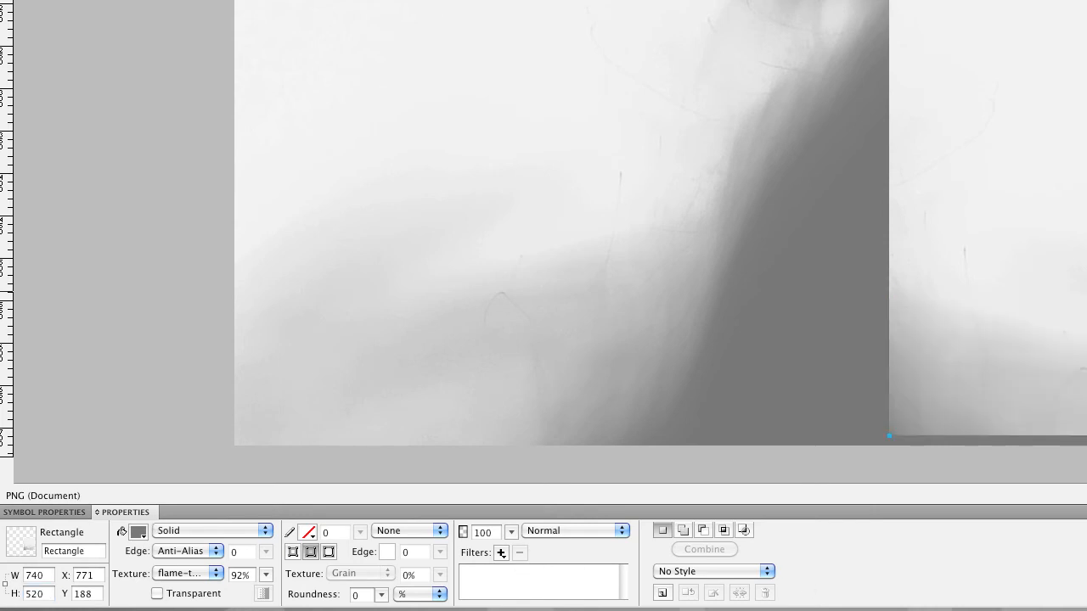
Set the new rectangle's height to 500 and move it up and left to about X 685, Y 110.
left_click_drag(46, 594, 17, 600)
key("Return")
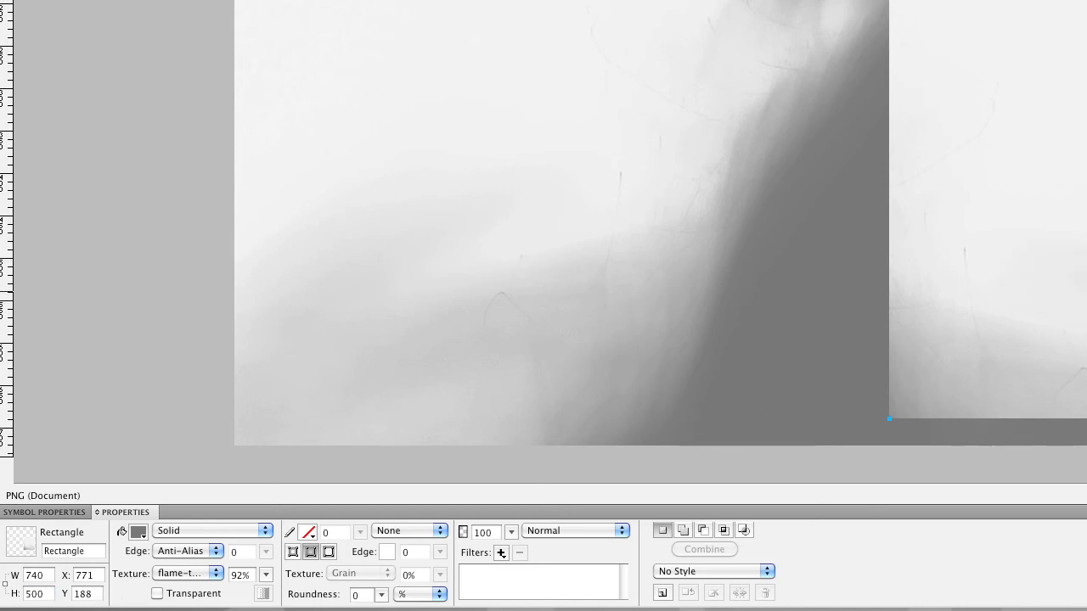
left_click_drag(1053, 165, 977, 92)
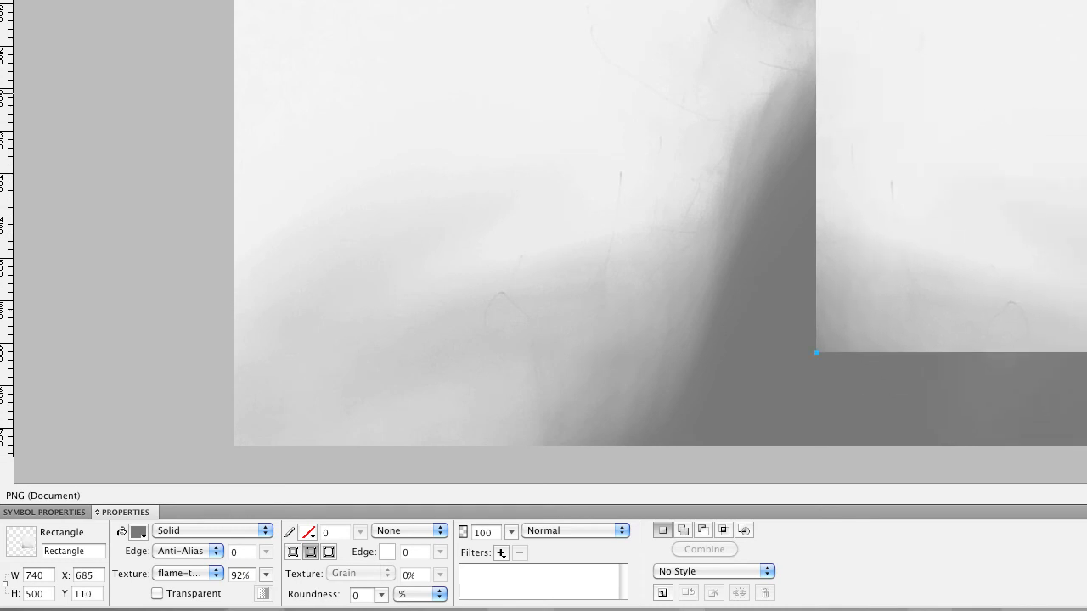
Change the new rectangle's fill to a plain light grey with a texture amount of 0%.
left_click(139, 533)
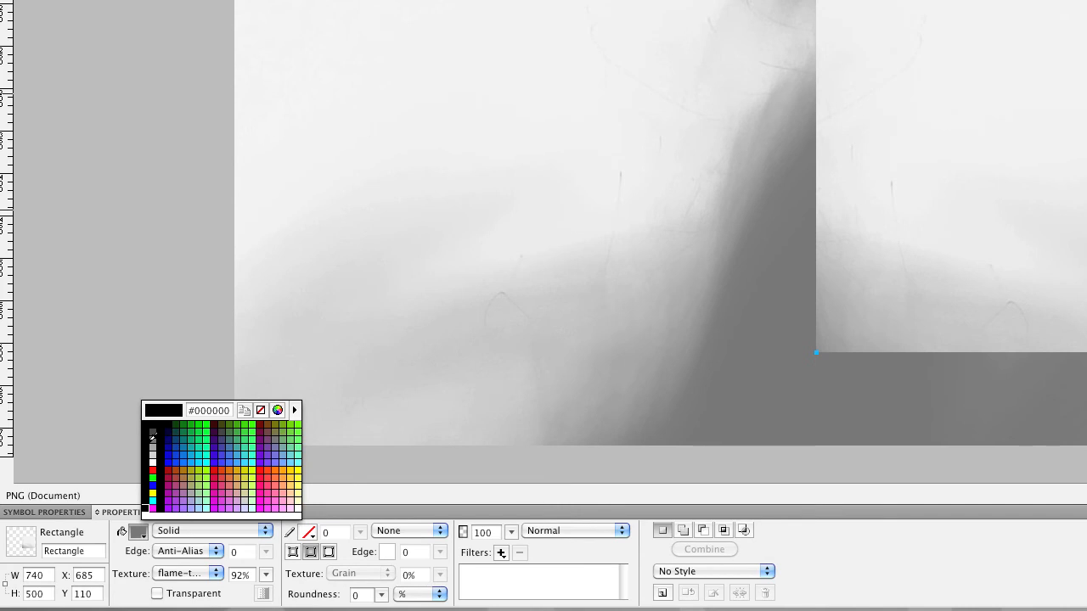
left_click(202, 425)
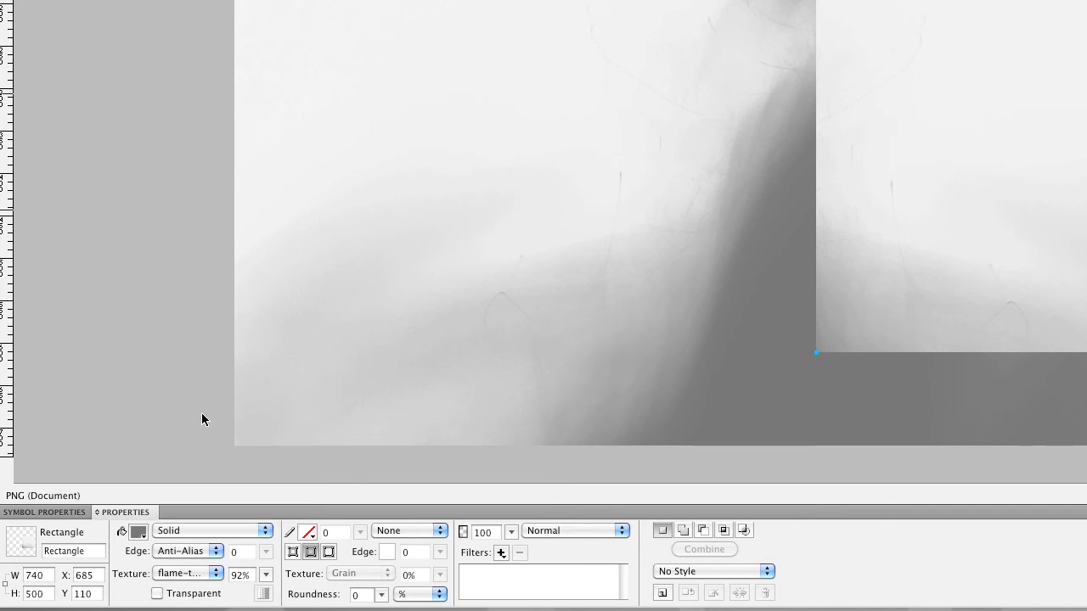
left_click(137, 532)
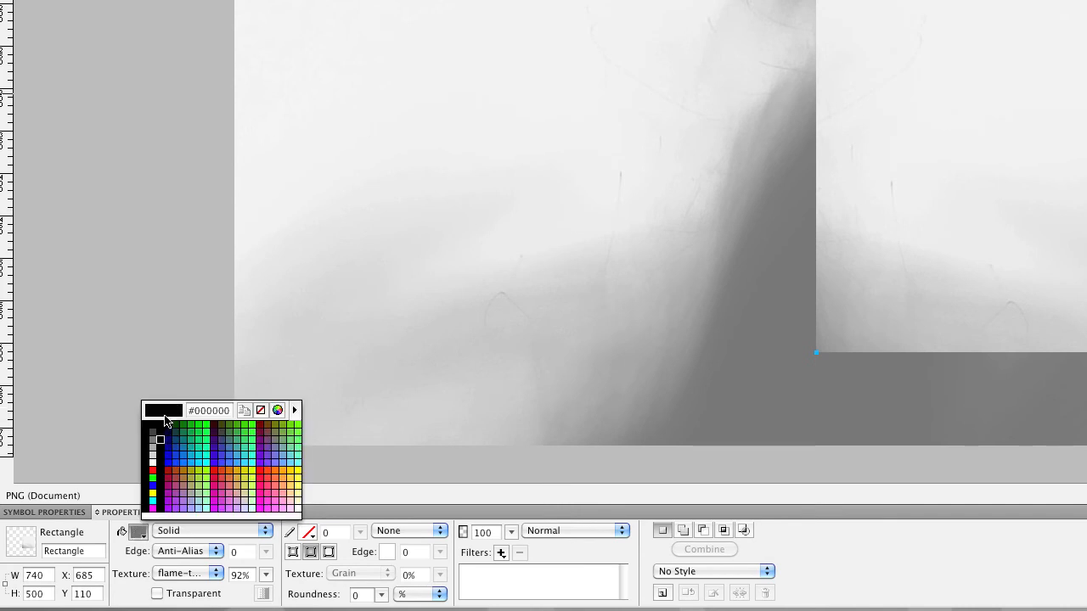
left_click(193, 411)
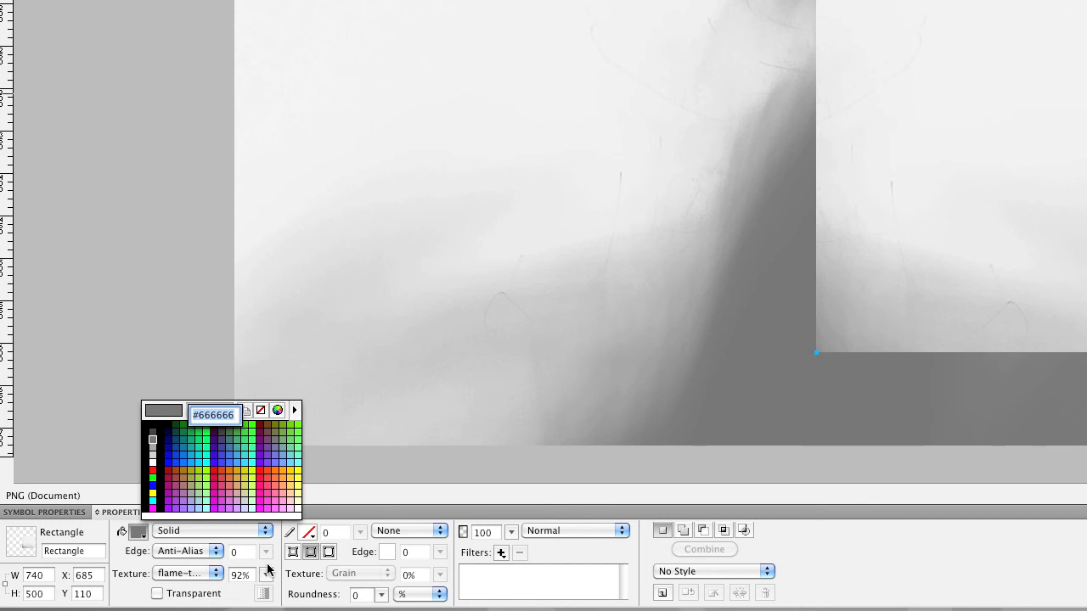
type("d")
type("8c8")
type("c8")
key("Return")
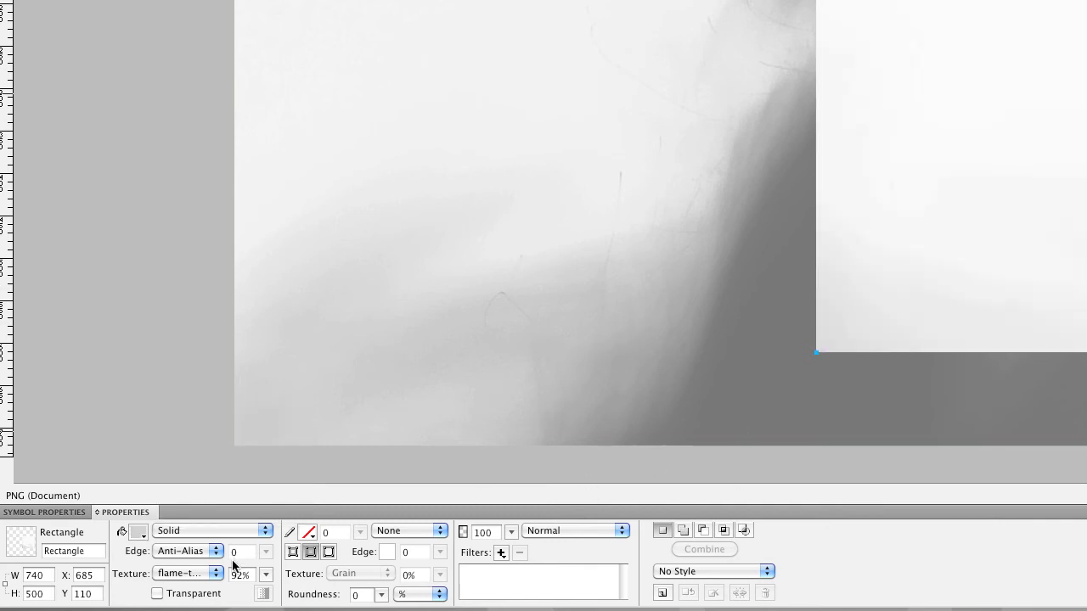
left_click_drag(265, 575, 266, 502)
left_click_drag(265, 575, 266, 601)
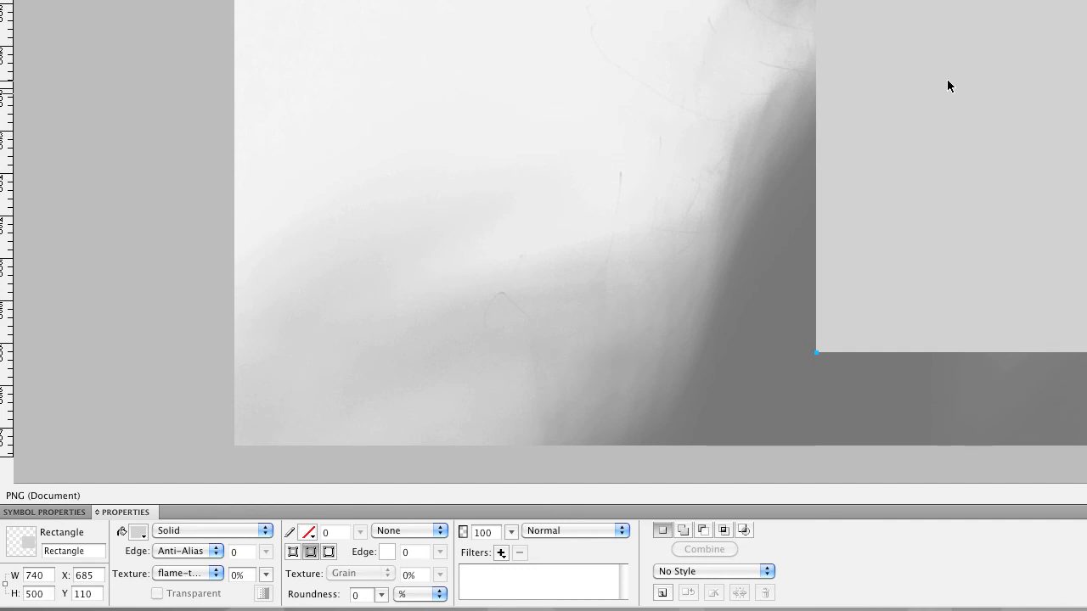
Give the light grey rectangle a darker grey stroke and move it left so it fits inside the canvas.
left_click(309, 533)
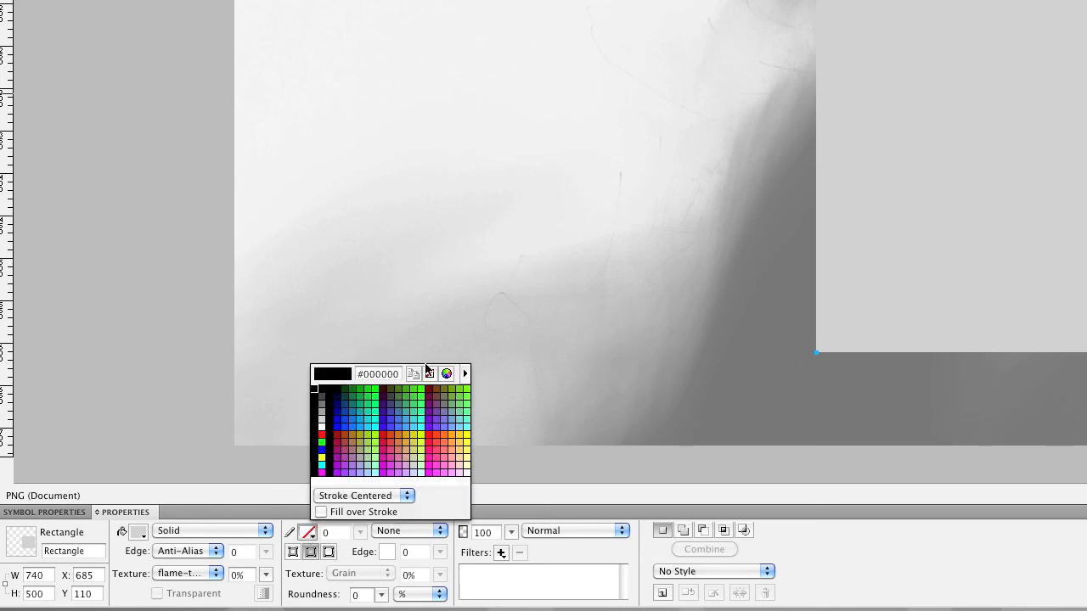
left_click(322, 404)
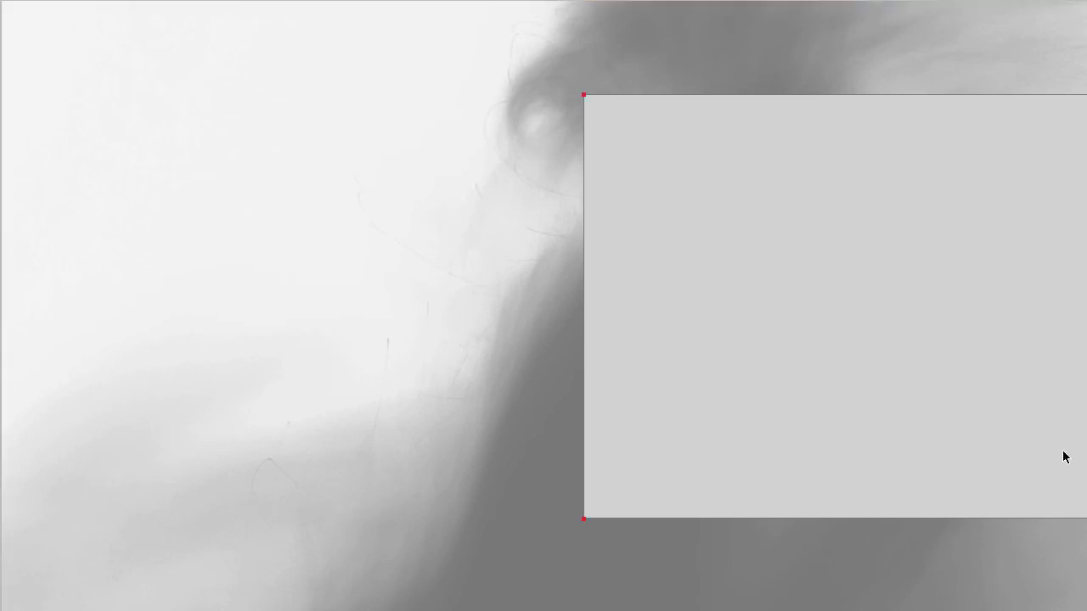
left_click_drag(952, 439, 809, 438)
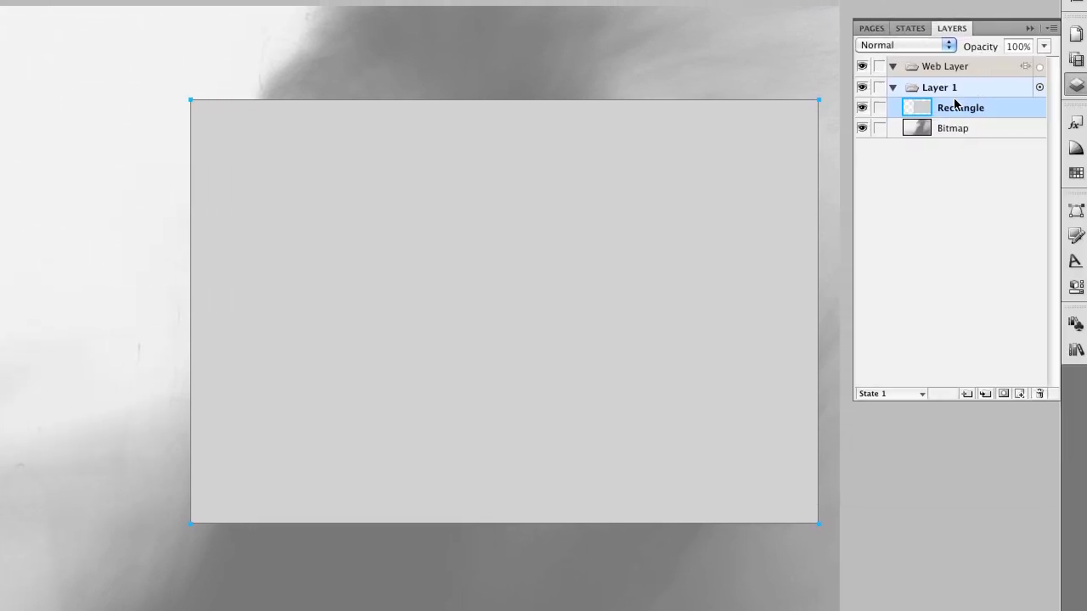
Rename the light grey rectangle's layer object to baseVid.
double_click(956, 109)
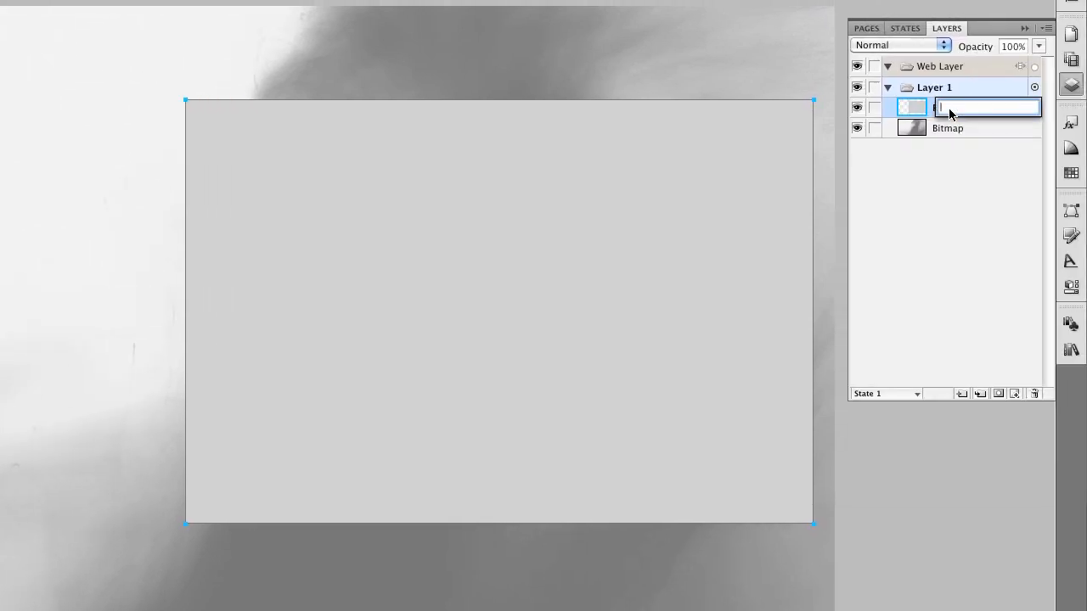
type("b")
key("Return")
Duplicate the baseVid rectangle in place and name the copy video.
key("super+shift+d")
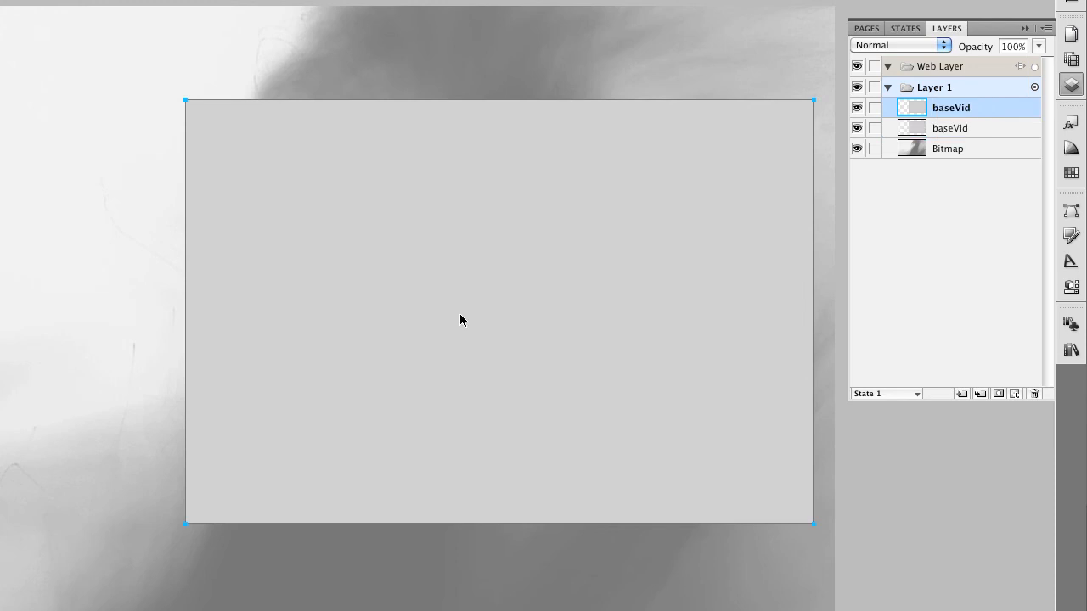
double_click(949, 107)
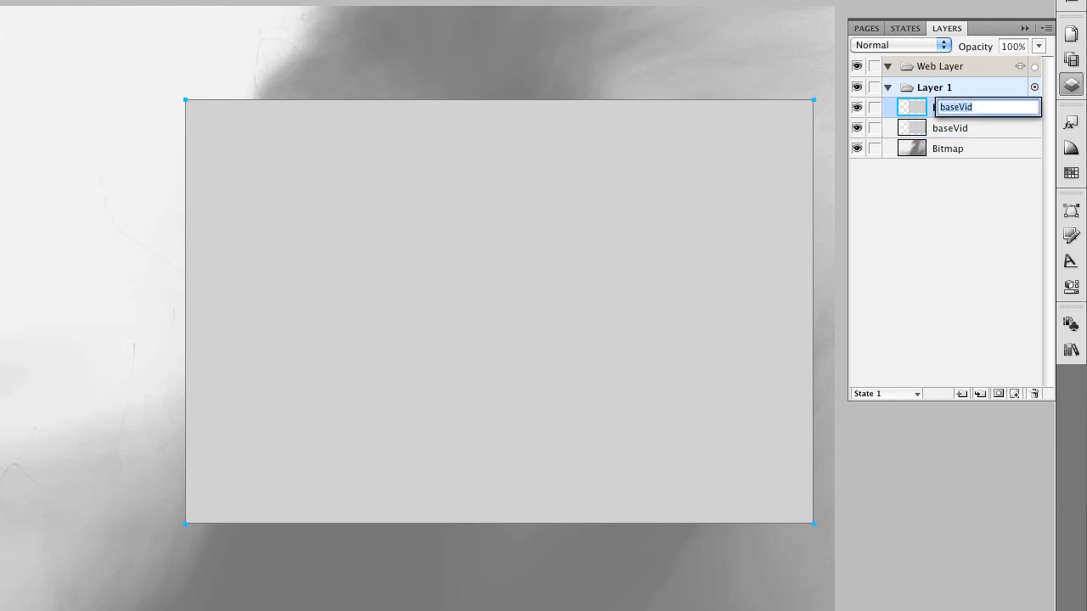
type("video")
key("Return")
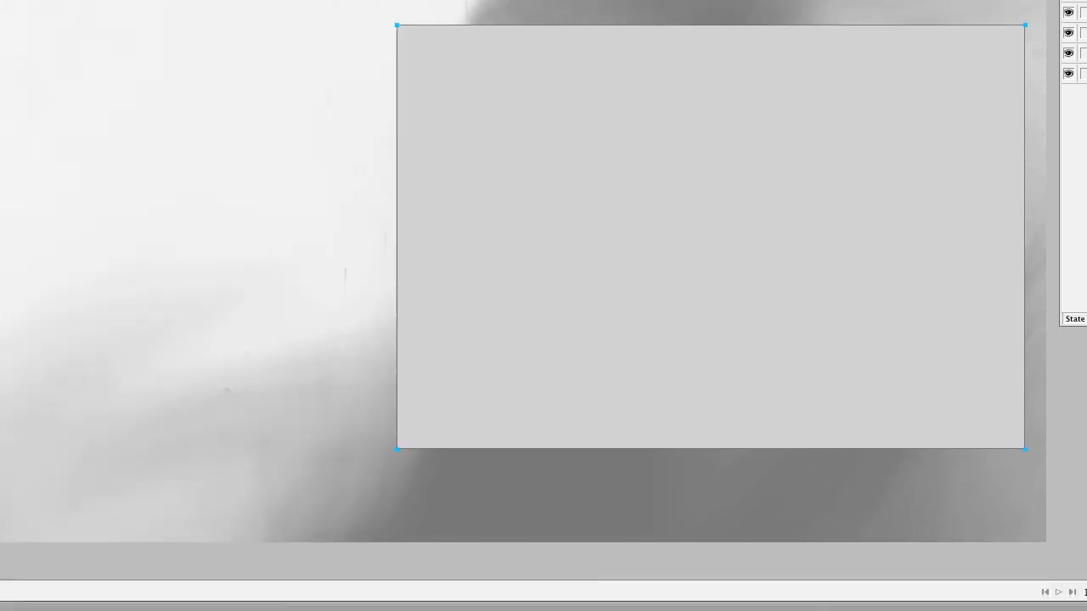
Resize the video rectangle to 720 wide by 480 high.
double_click(34, 576)
type("7")
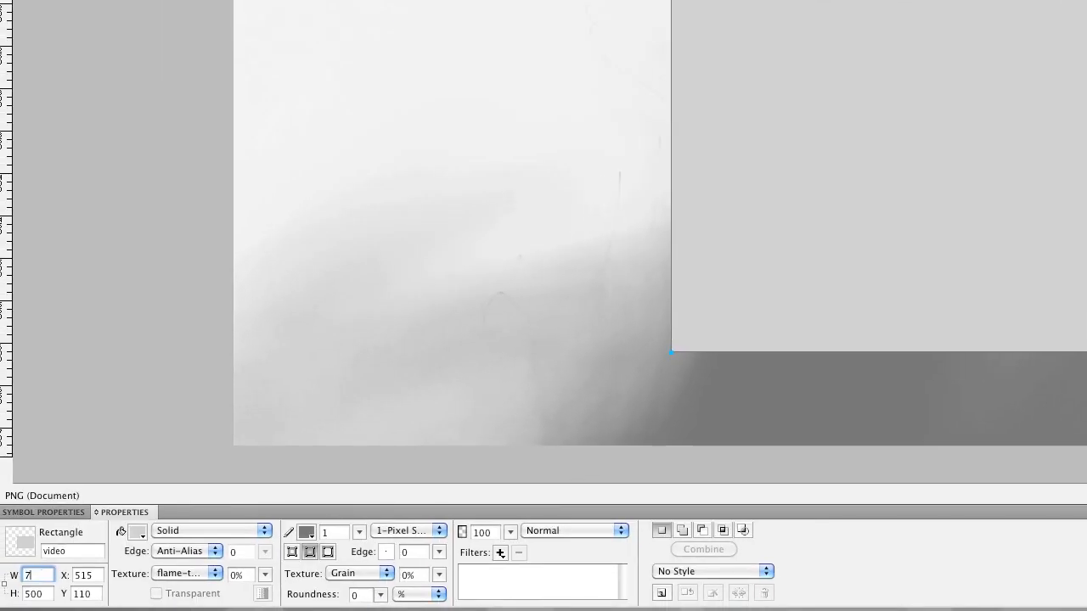
type("20")
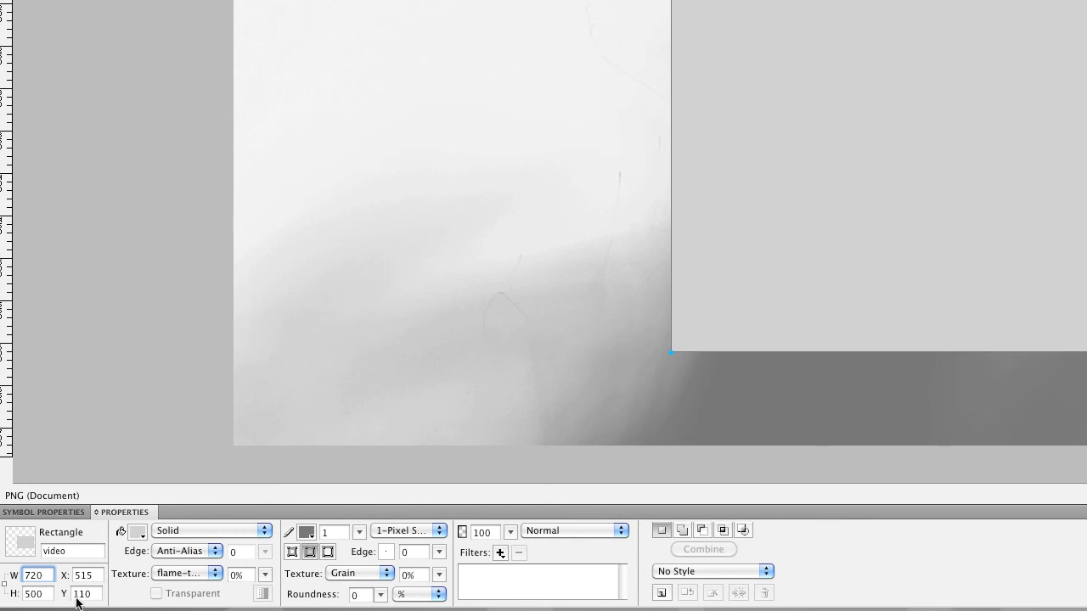
key("Tab")
type("4")
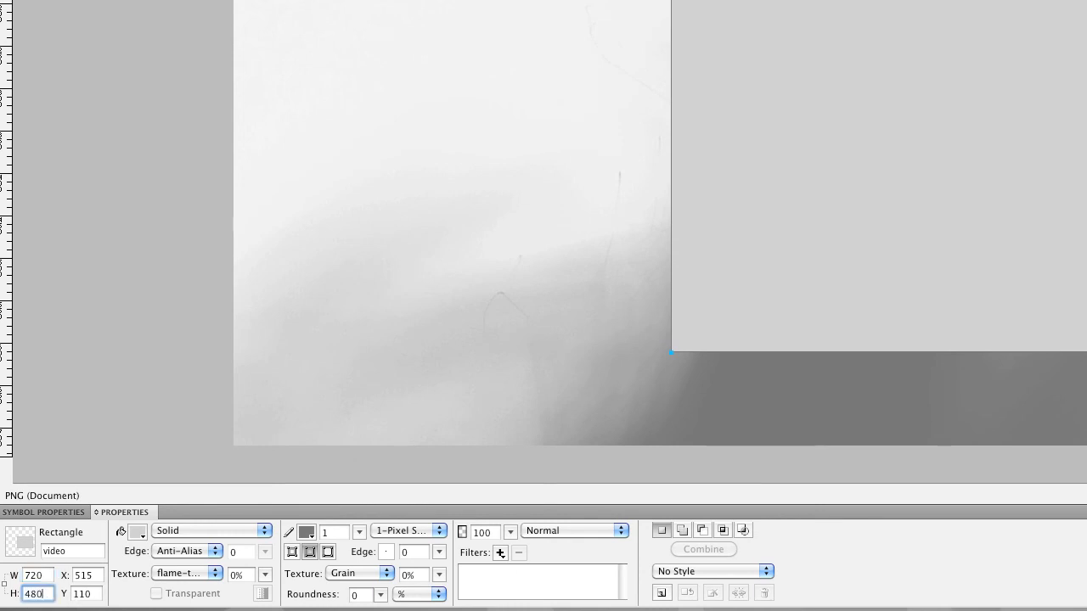
key("Return")
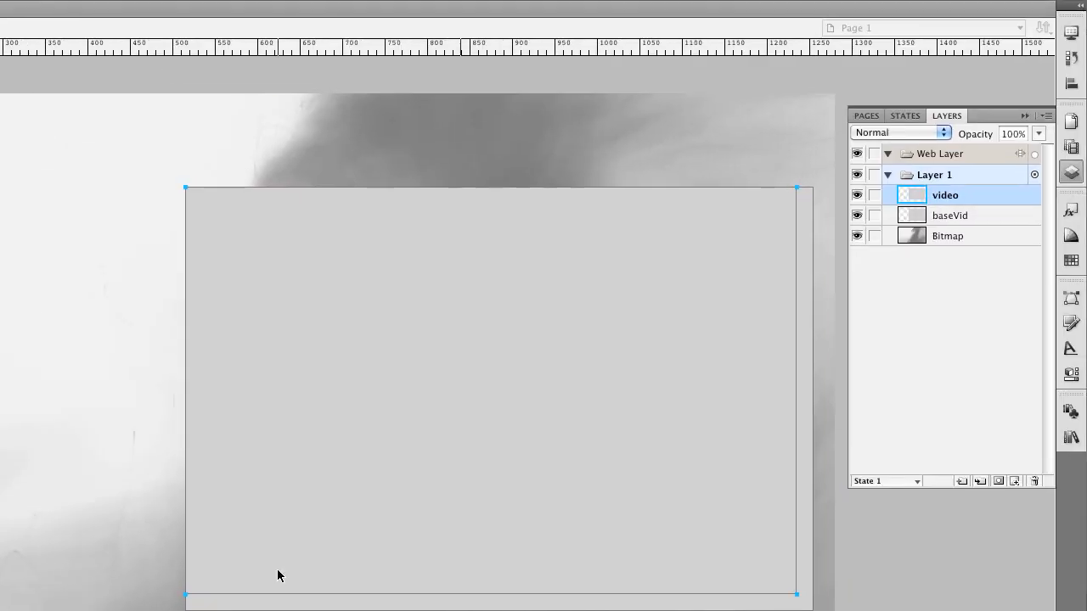
Select both the video and baseVid rectangles and align their centers horizontally and vertically.
left_click(343, 605, "shift")
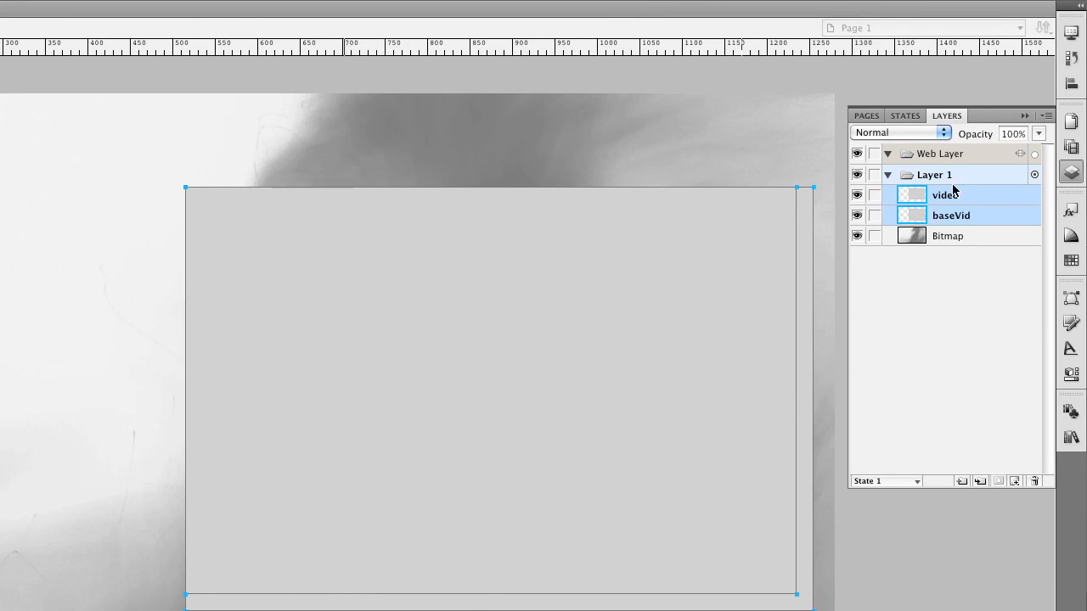
left_click(1071, 86)
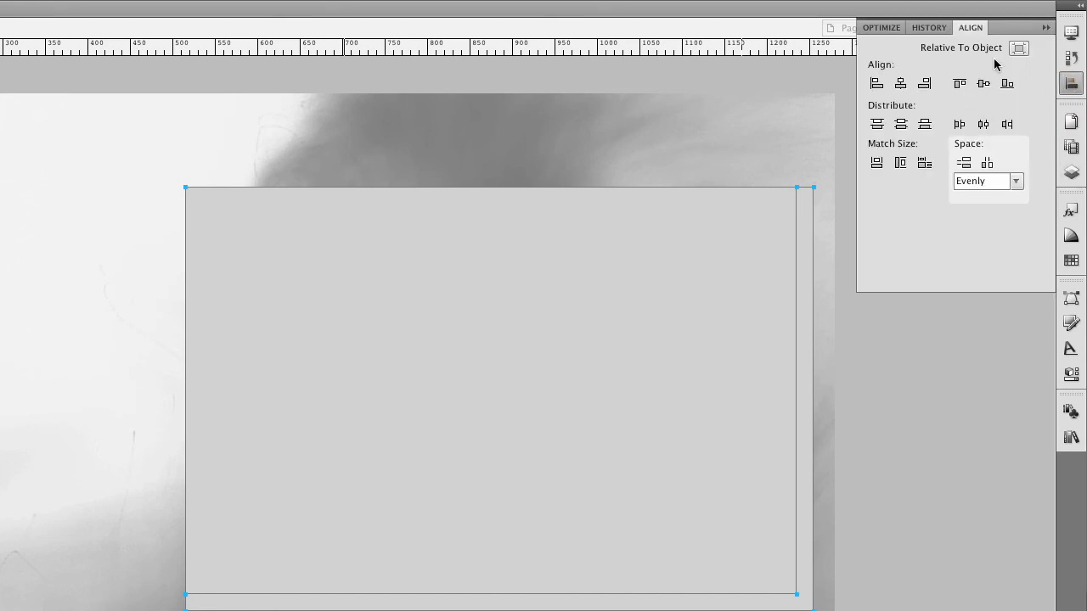
left_click(900, 83)
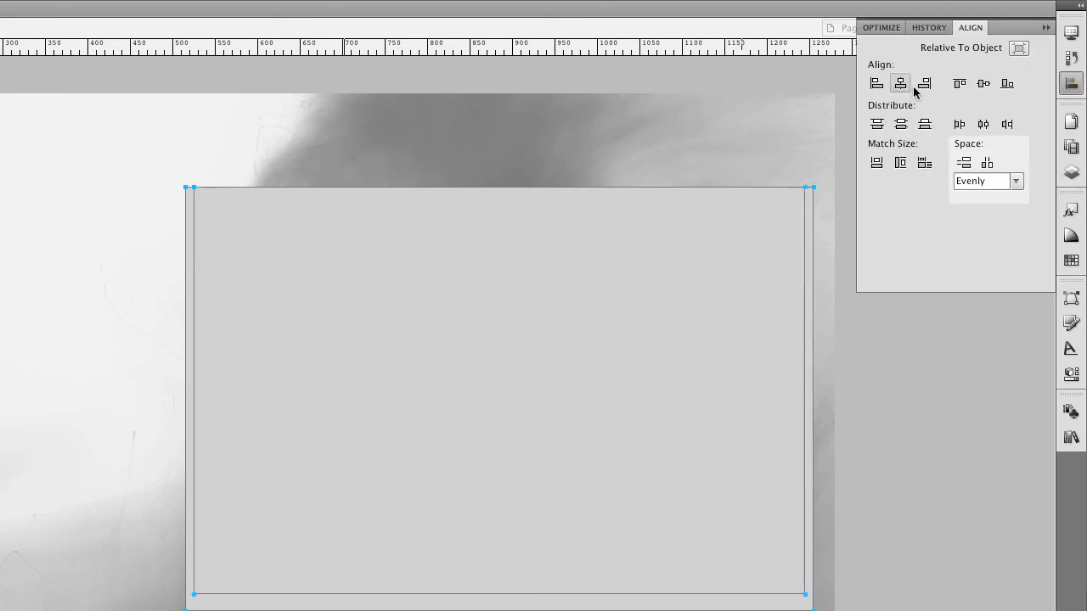
left_click(982, 84)
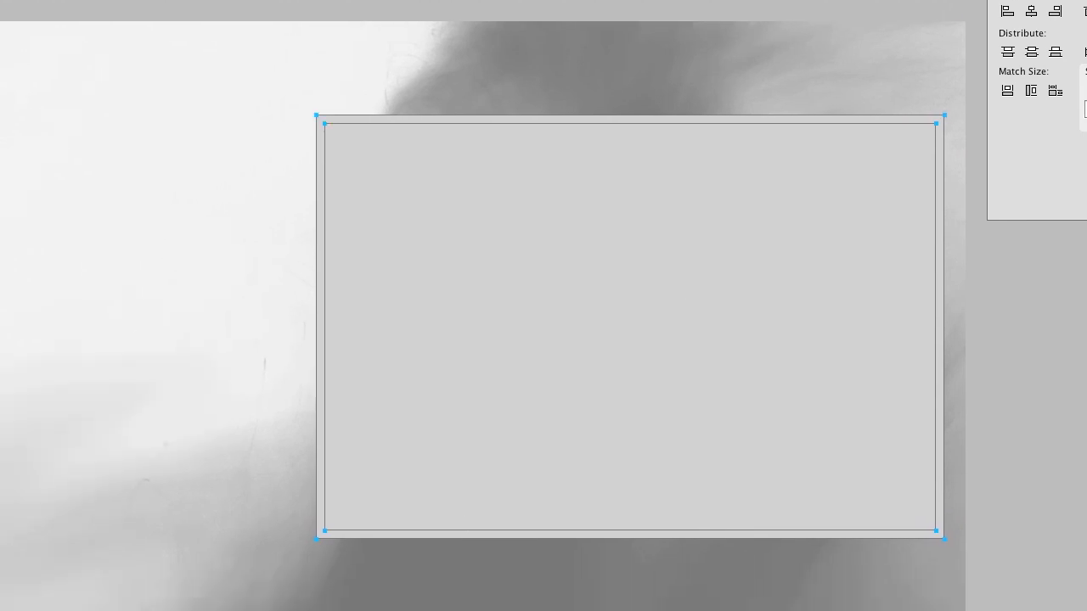
left_click(126, 541)
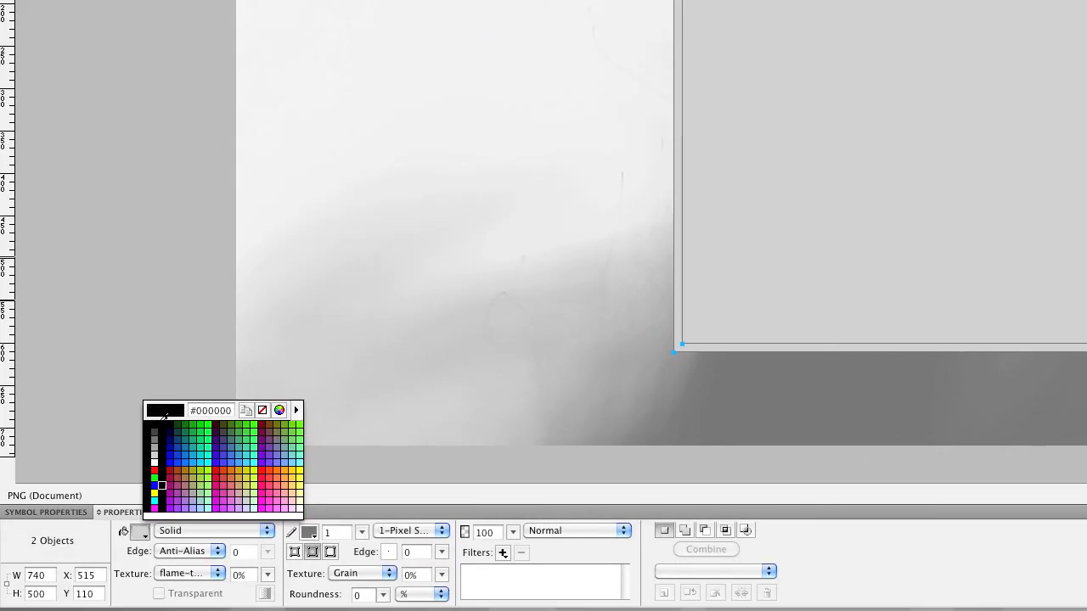
left_click(155, 458)
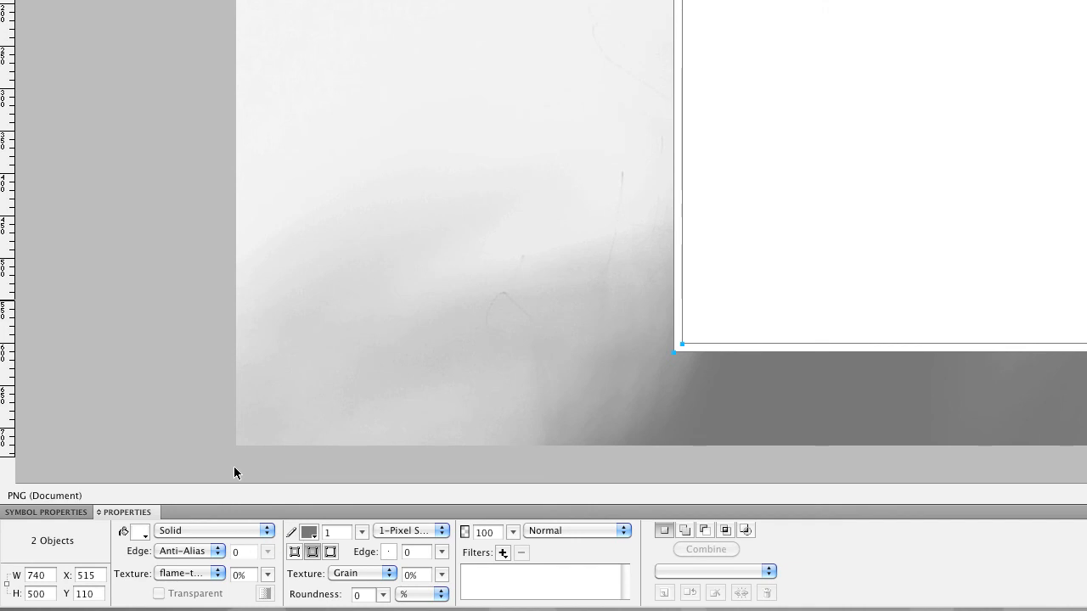
key("super+z")
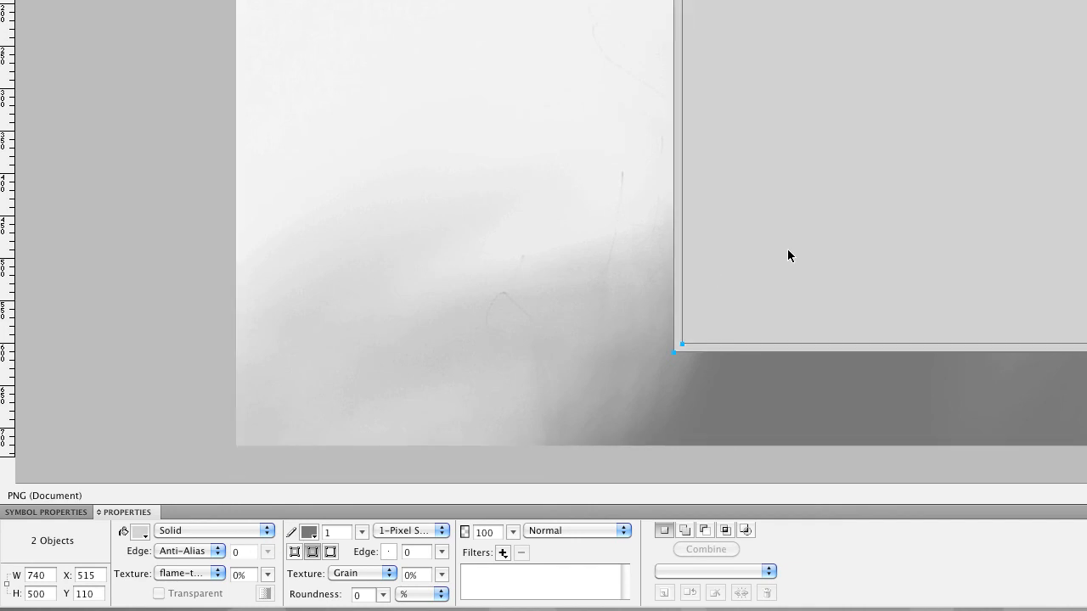
Change the fill of only the inner video rectangle to white, leaving baseVid light grey.
left_click(501, 410)
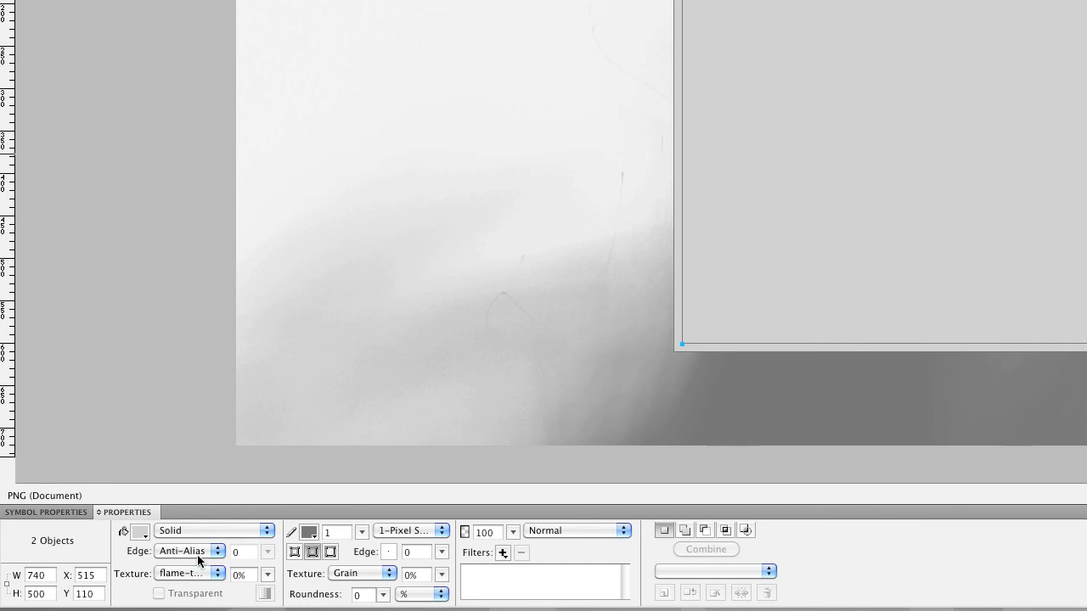
left_click(149, 535)
left_click(159, 466)
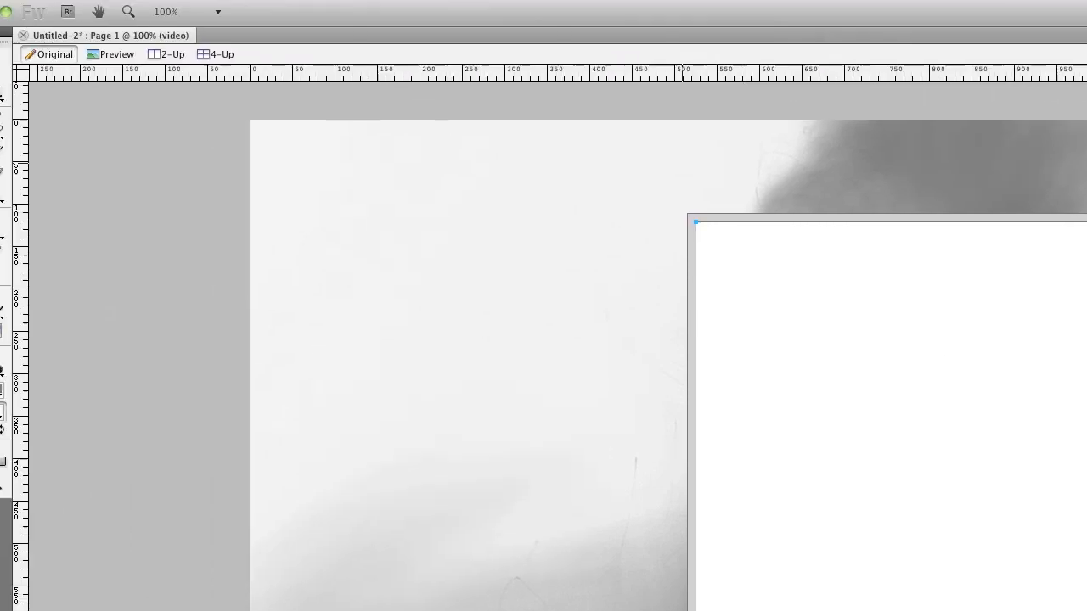
Import 1280x1024.jpg from the Desktop folder EnvatoTute/Techniques_01/Assets and place it near the canvas's upper-left corner.
left_click(137, 8)
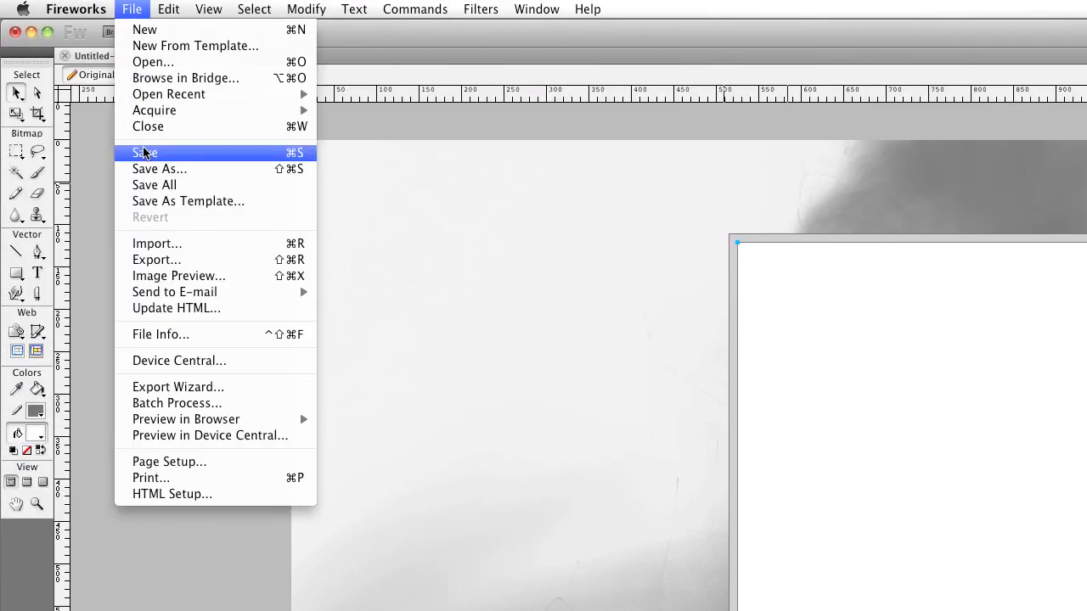
left_click(152, 244)
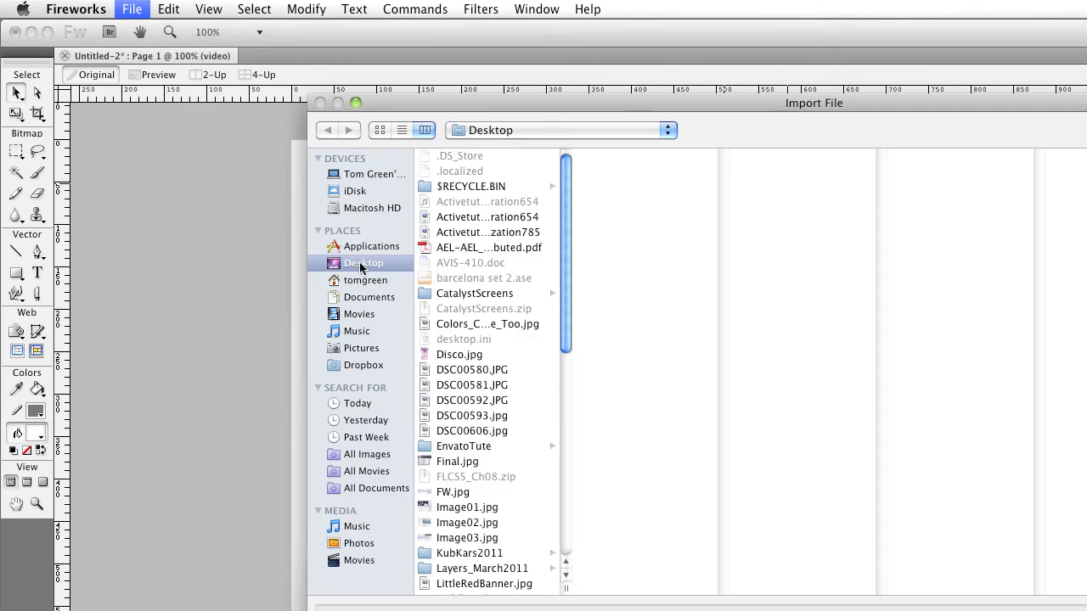
left_click(480, 451)
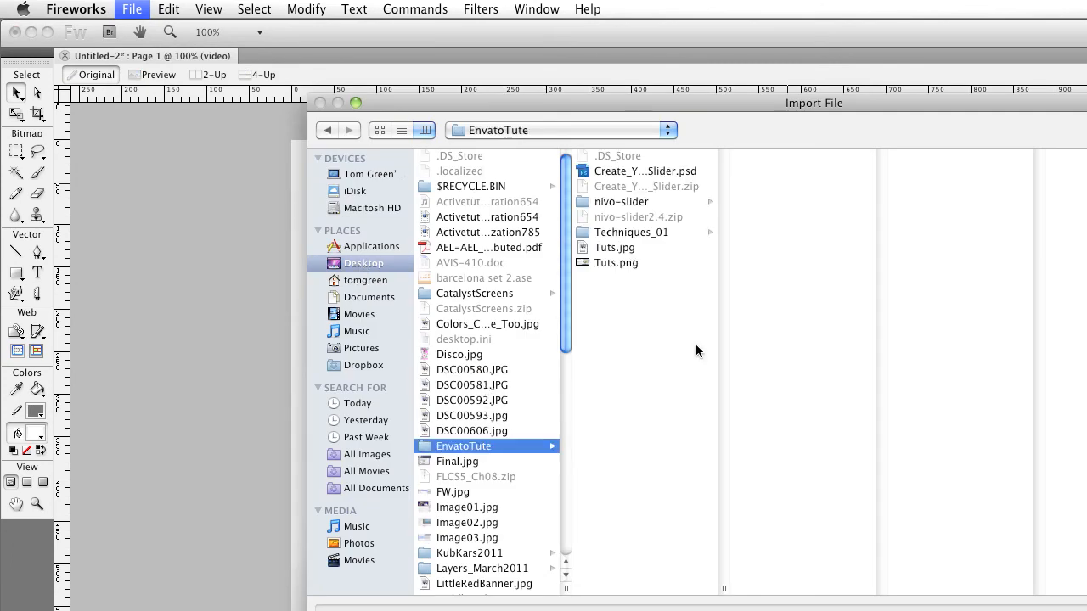
left_click(630, 236)
left_click(789, 174)
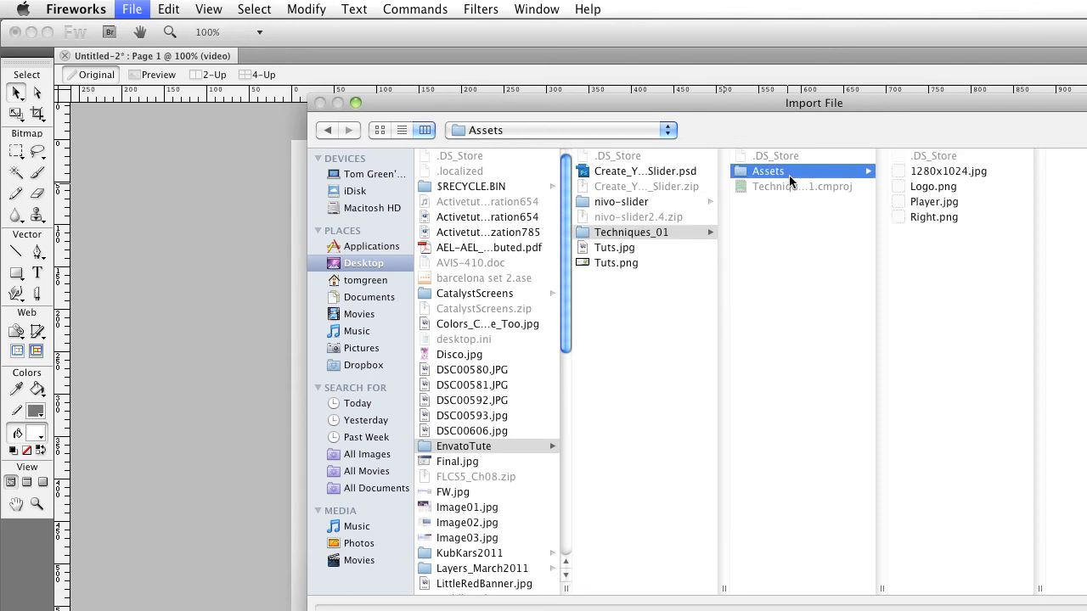
double_click(949, 172)
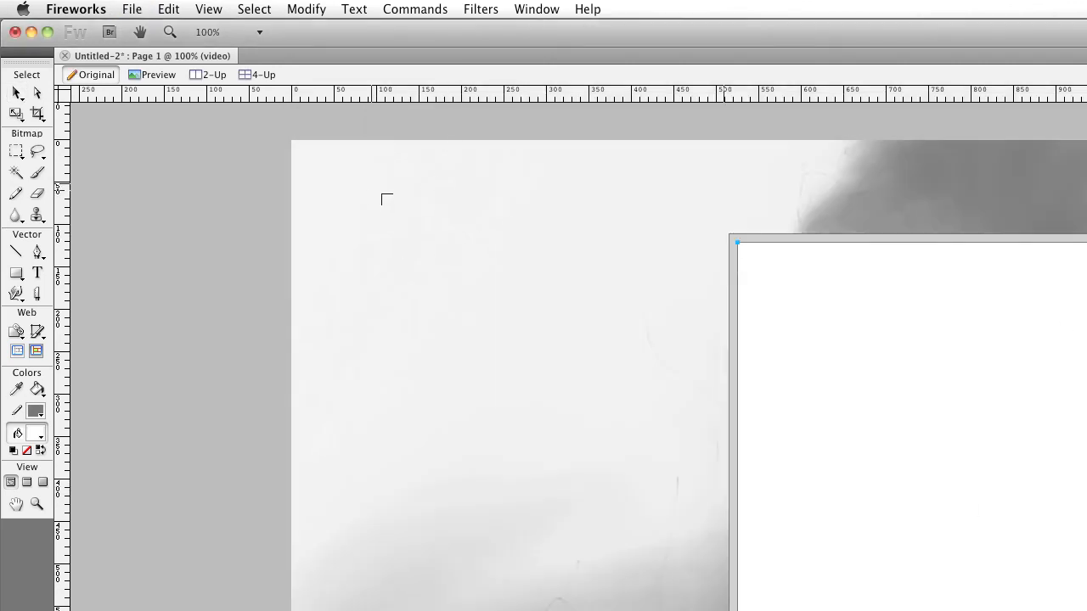
left_click(383, 196)
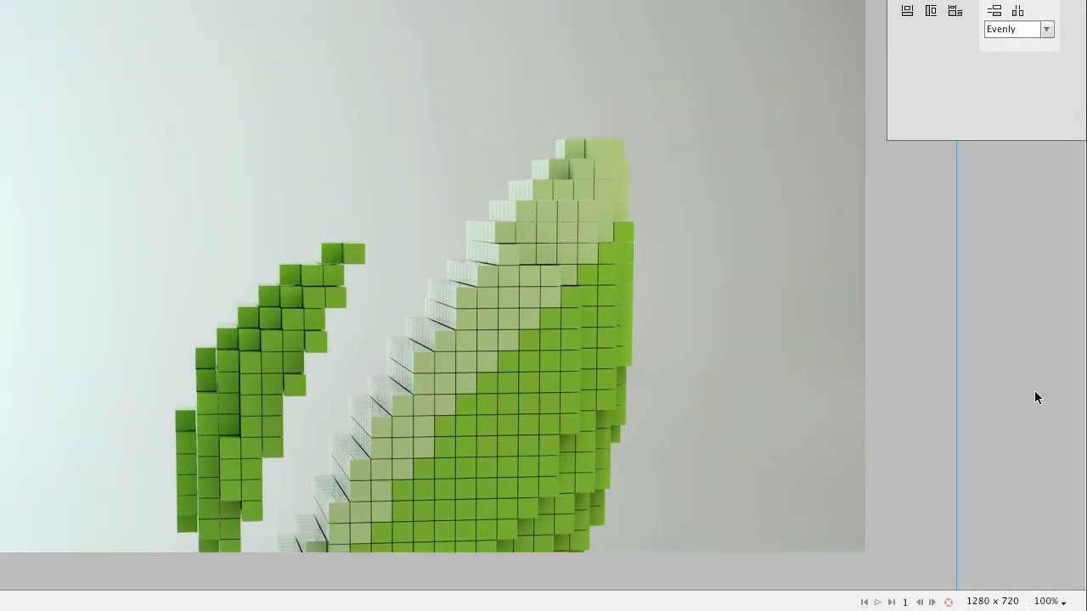
Scale the imported image down proportionally to roughly half its size.
left_click(1049, 601)
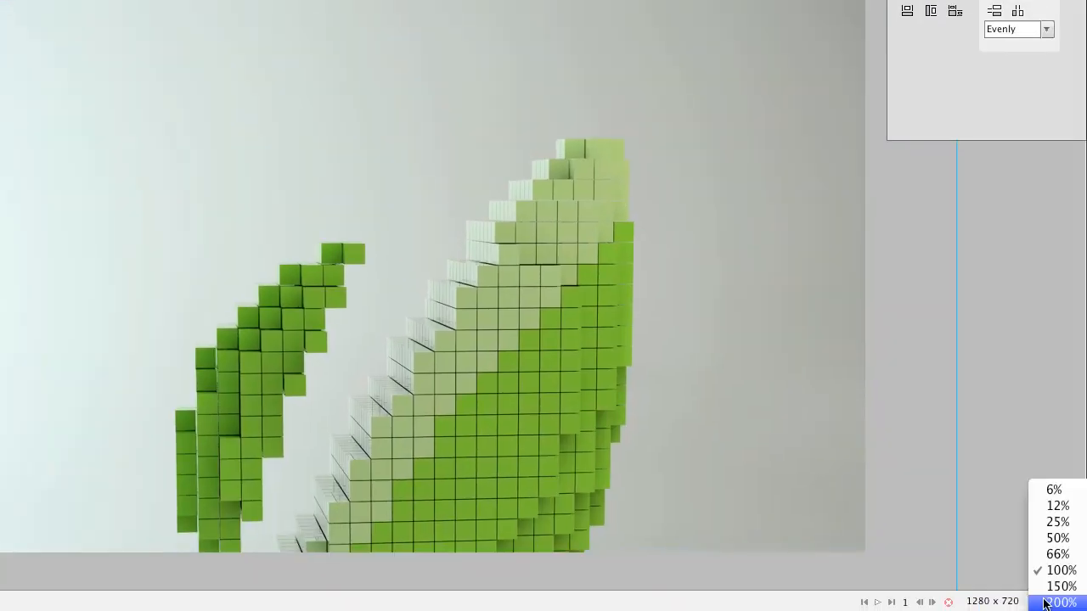
left_click(1047, 540)
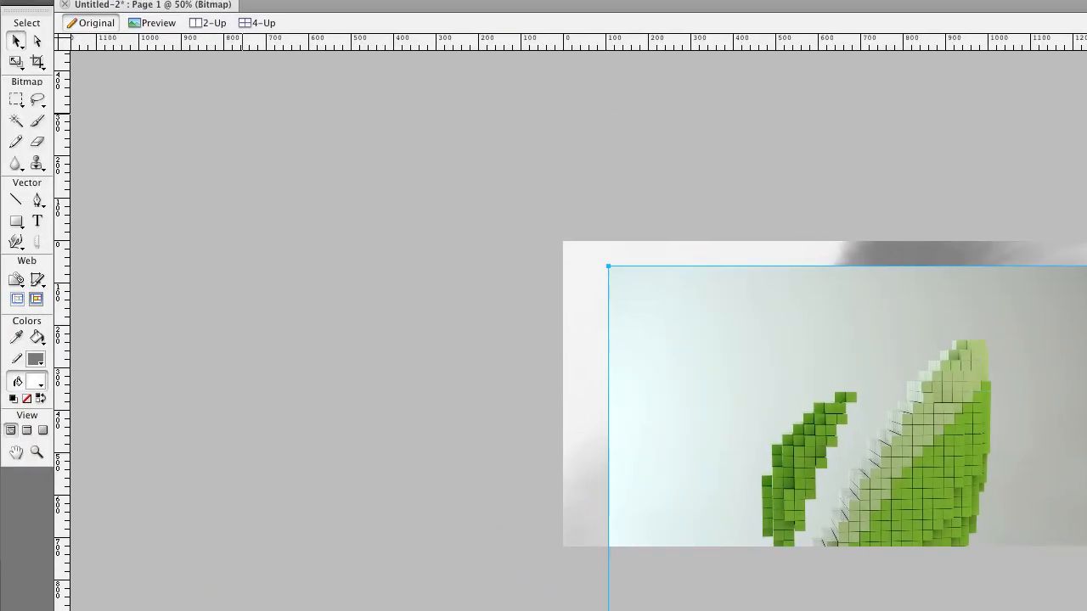
left_click(15, 61)
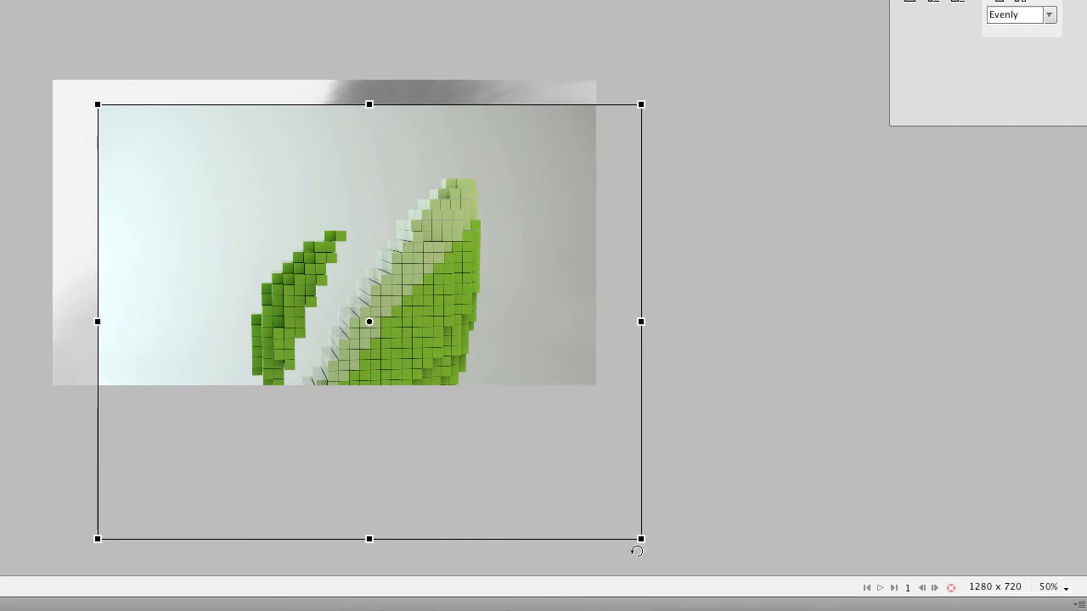
left_click_drag(642, 539, 366, 298)
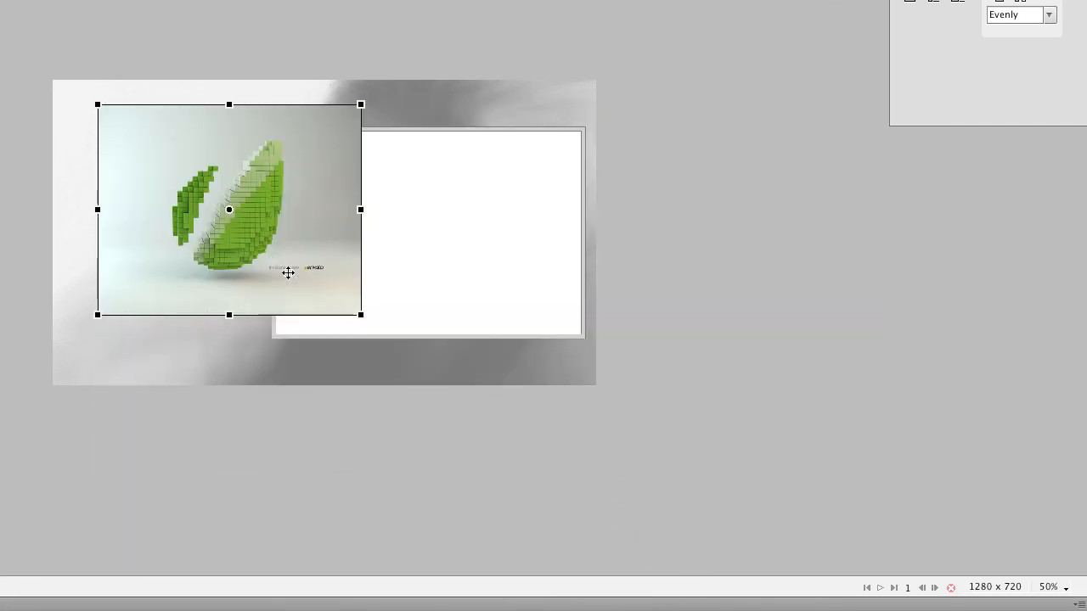
left_click(1050, 587)
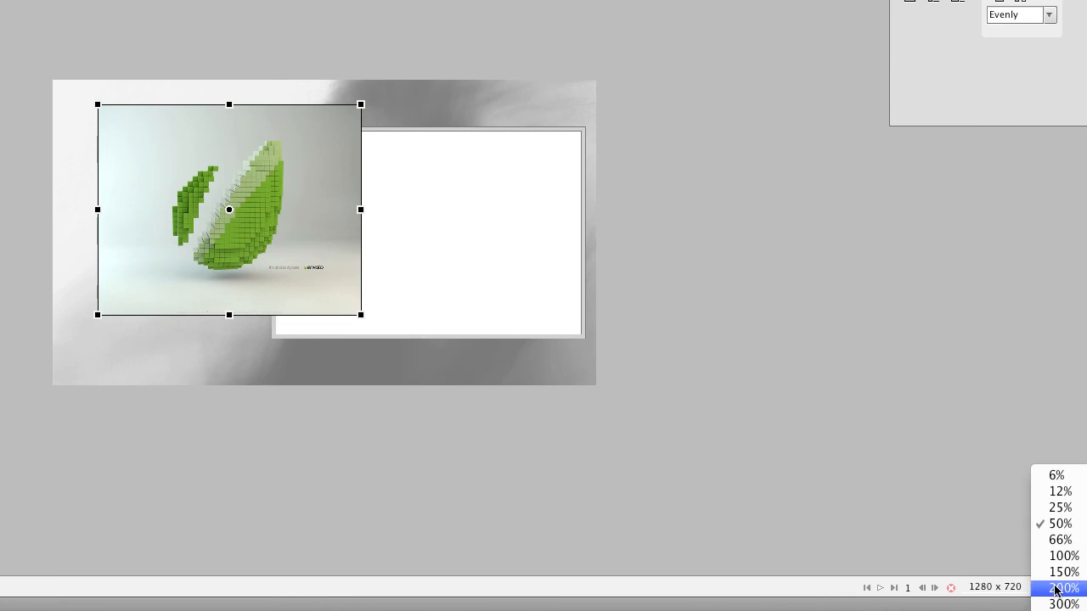
left_click(1052, 556)
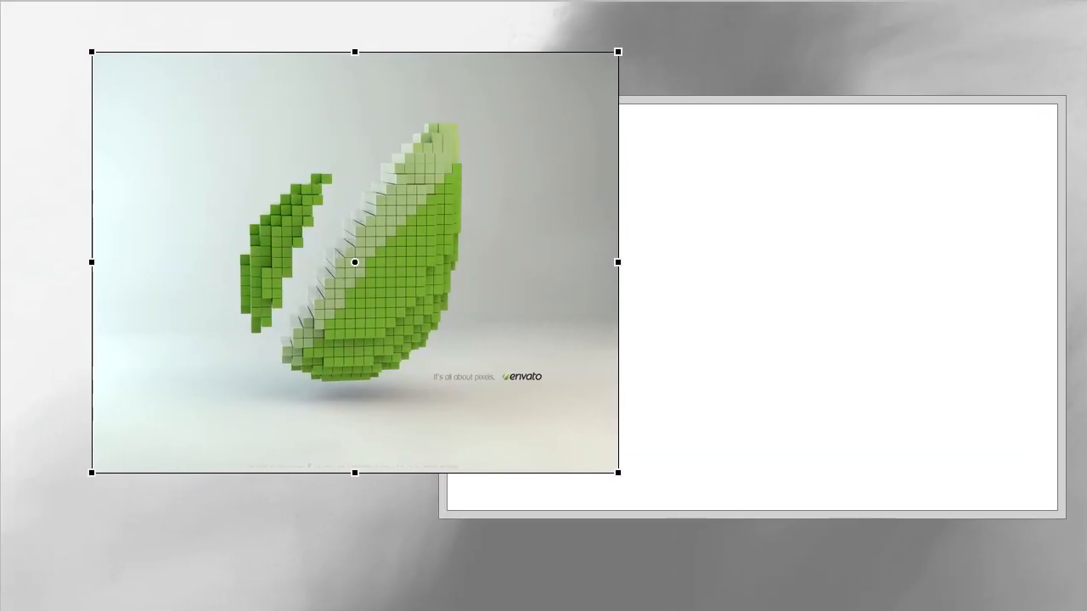
key("Return")
Move the imported image over the white video rectangle and enlarge it proportionally until it covers the whole rectangle.
left_click_drag(235, 219, 580, 257)
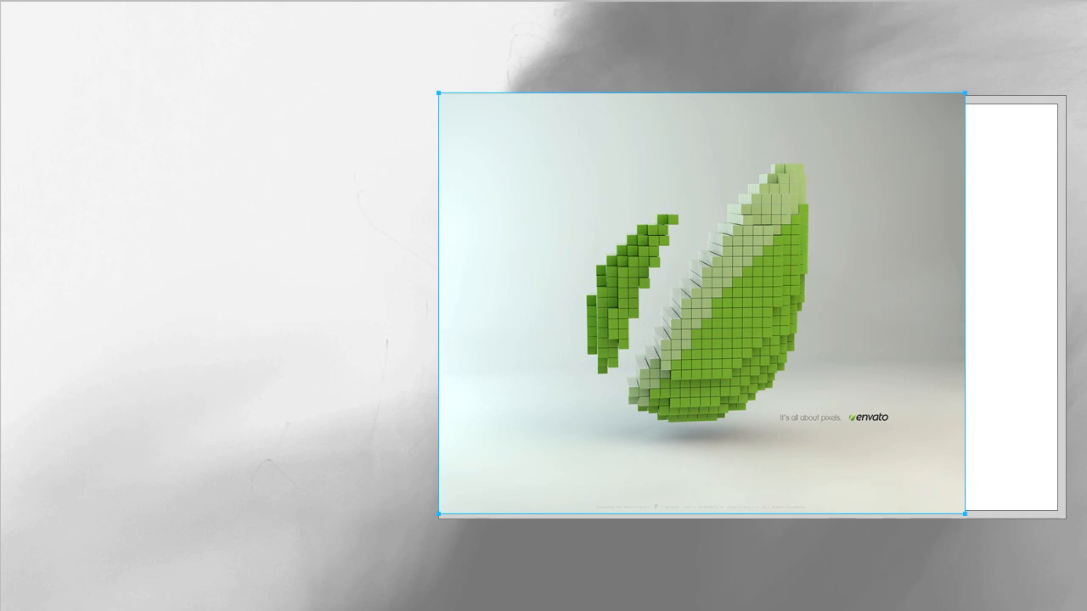
key("super+t")
left_click_drag(966, 513, 1074, 600)
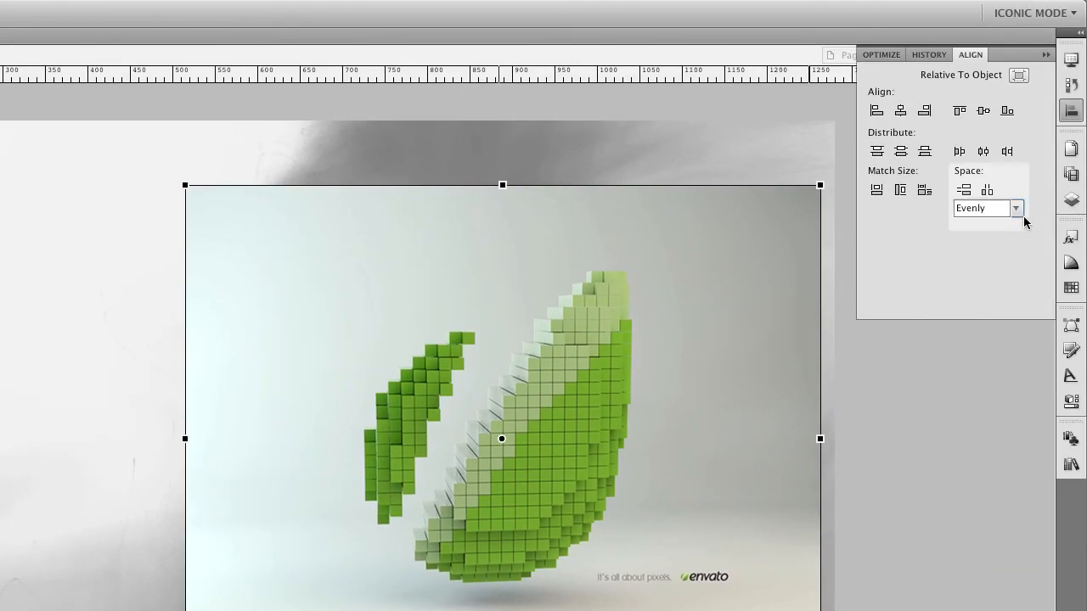
Move the imported image beneath the video rectangle in the layer order and select the video rectangle.
left_click(1070, 200)
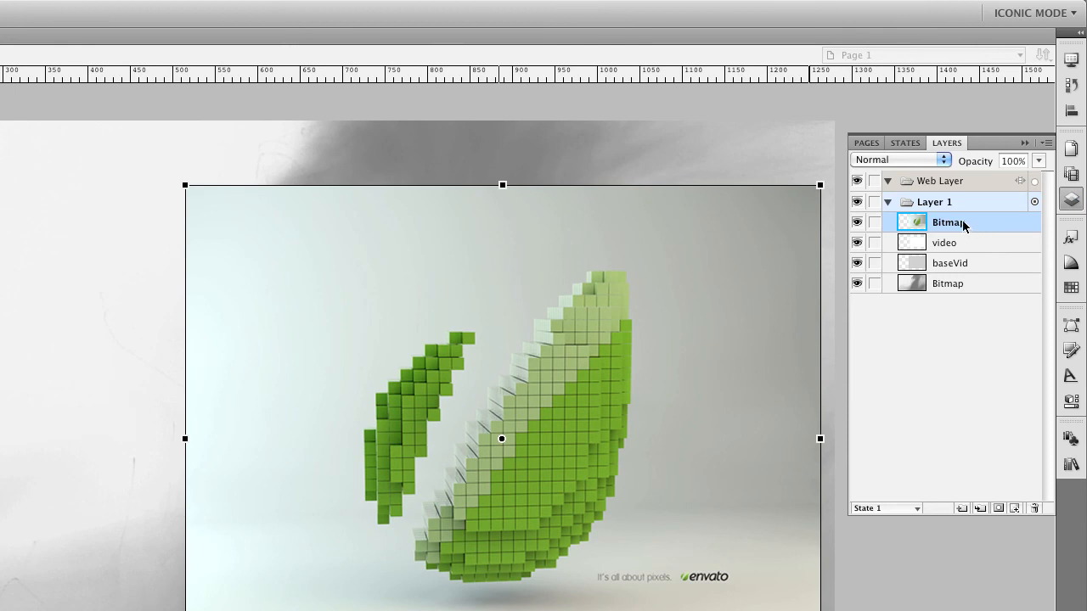
left_click_drag(964, 225, 961, 251)
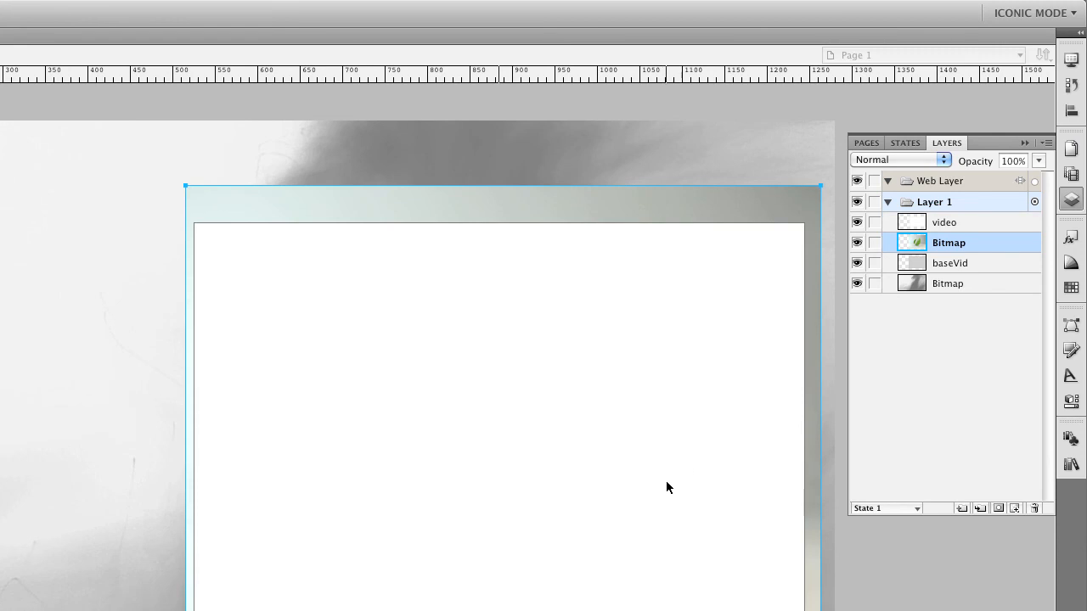
left_click(958, 608)
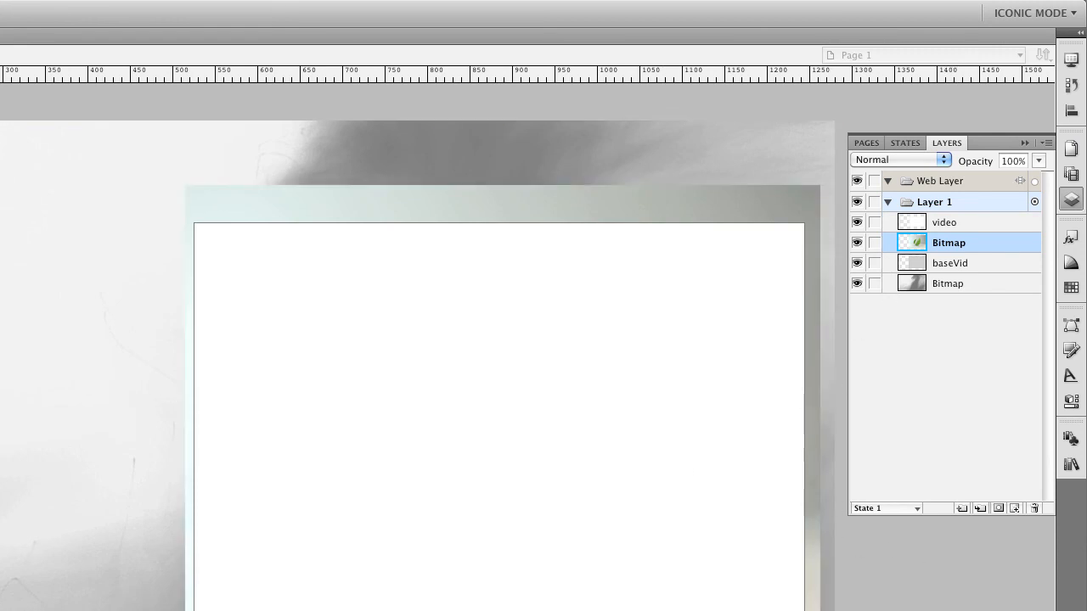
left_click(943, 223)
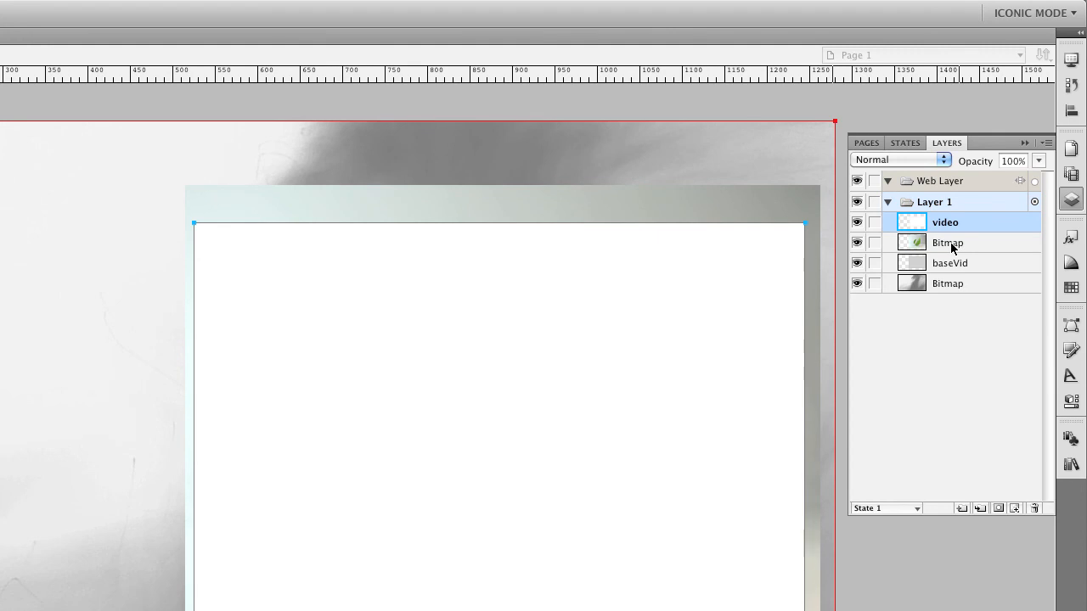
Group the video rectangle and the image beneath it as a mask so the image is clipped to the rectangle.
left_click(951, 246, "shift")
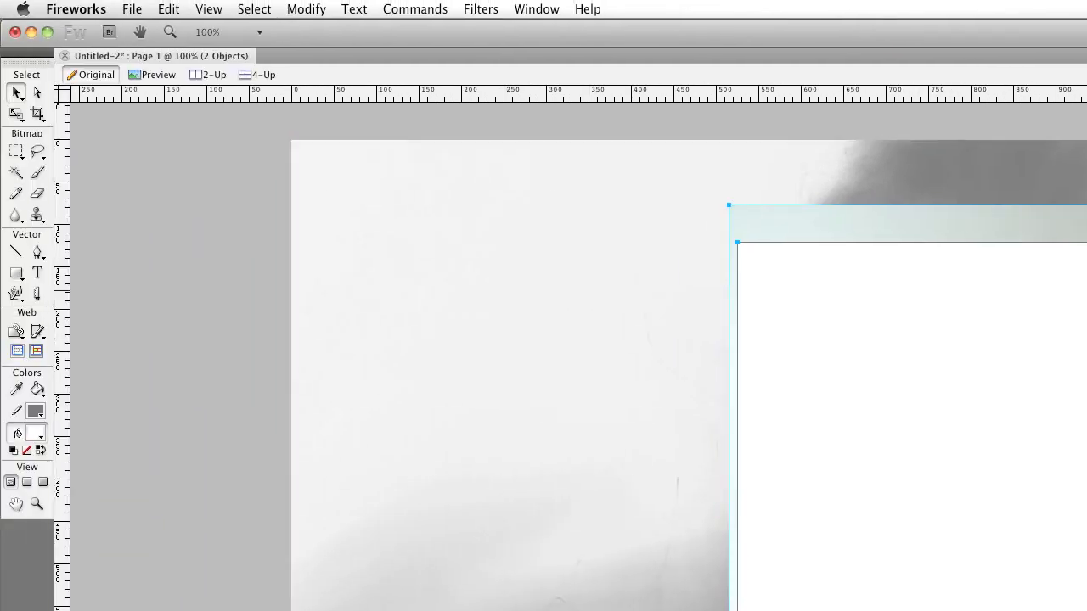
left_click(307, 10)
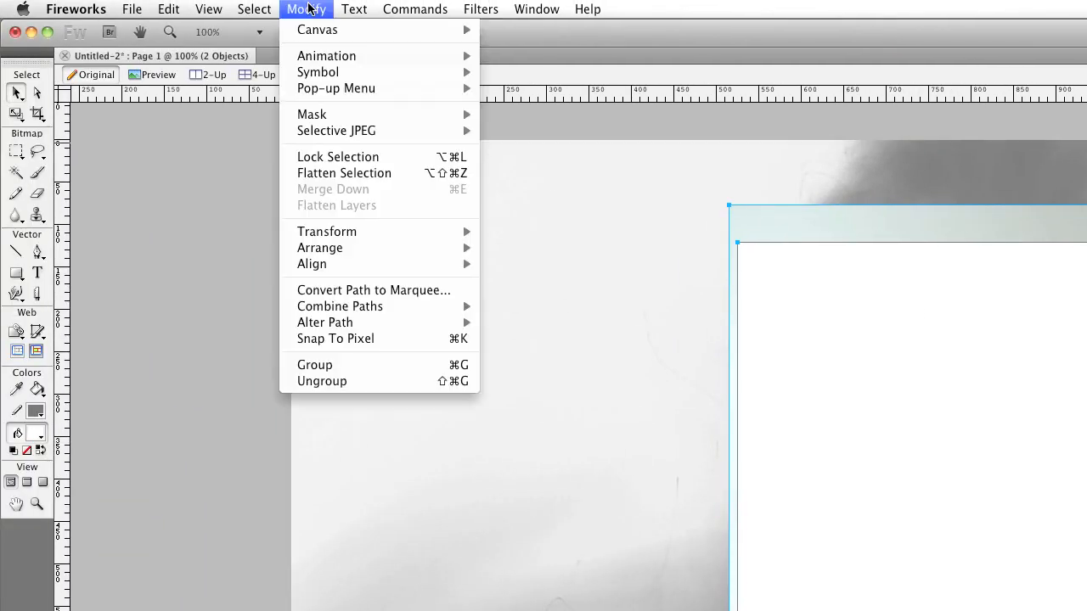
mouse_move(326, 114)
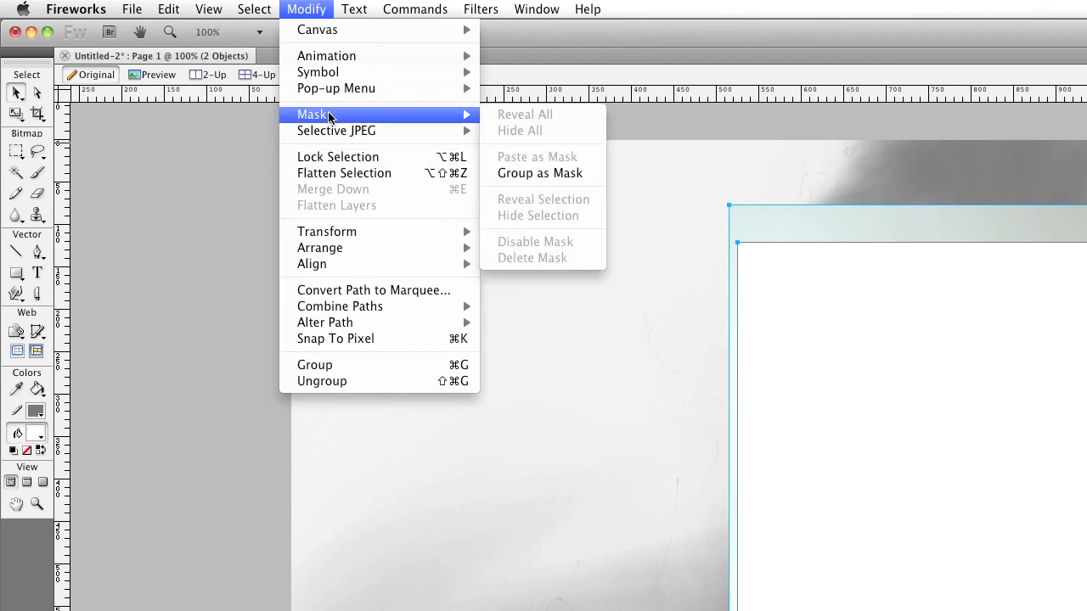
left_click(518, 173)
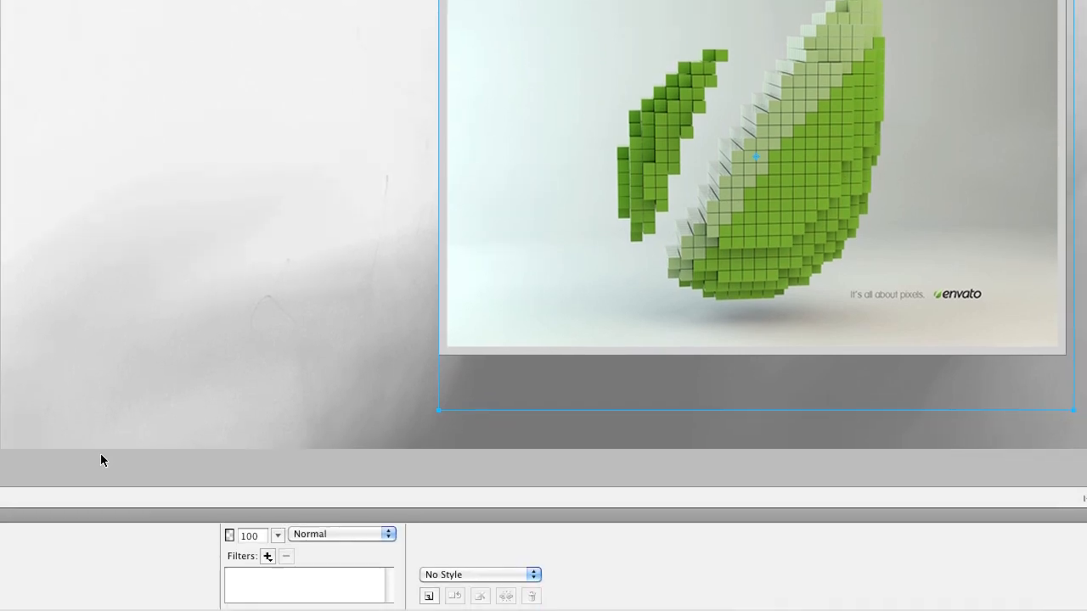
Apply an Inner Shadow filter to the masked image with distance 3, opacity 40% and softness 3.
left_click(268, 553)
mouse_move(268, 552)
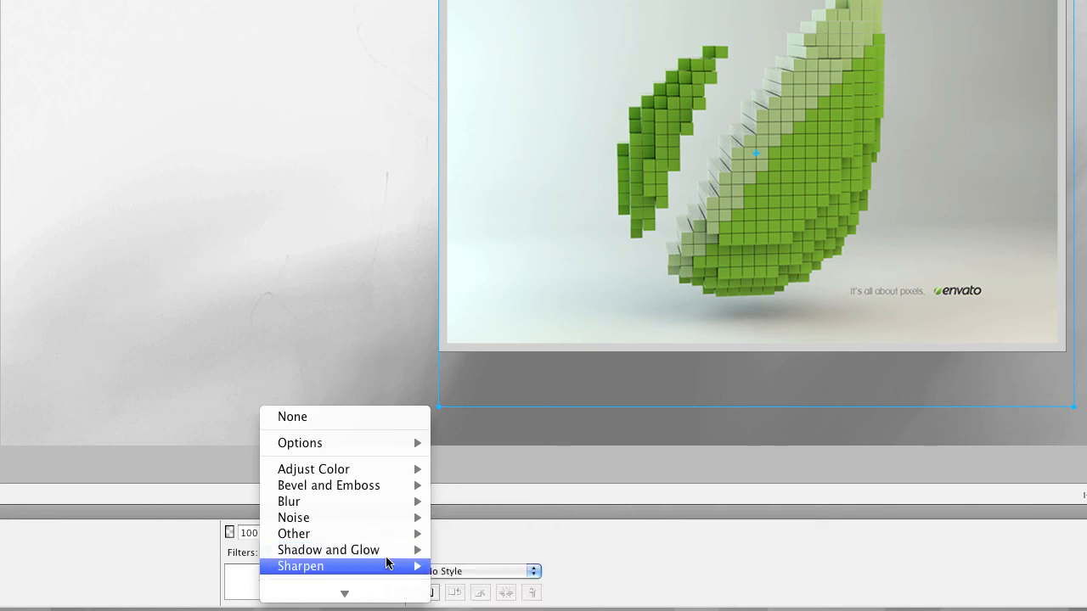
left_click(485, 575)
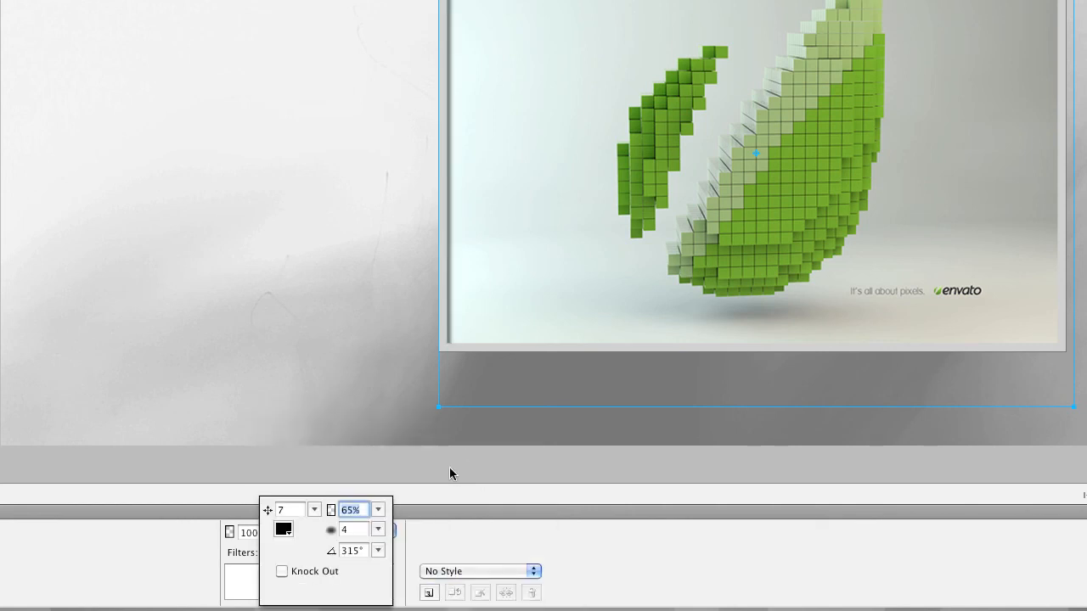
left_click(314, 510)
left_click_drag(315, 515, 313, 515)
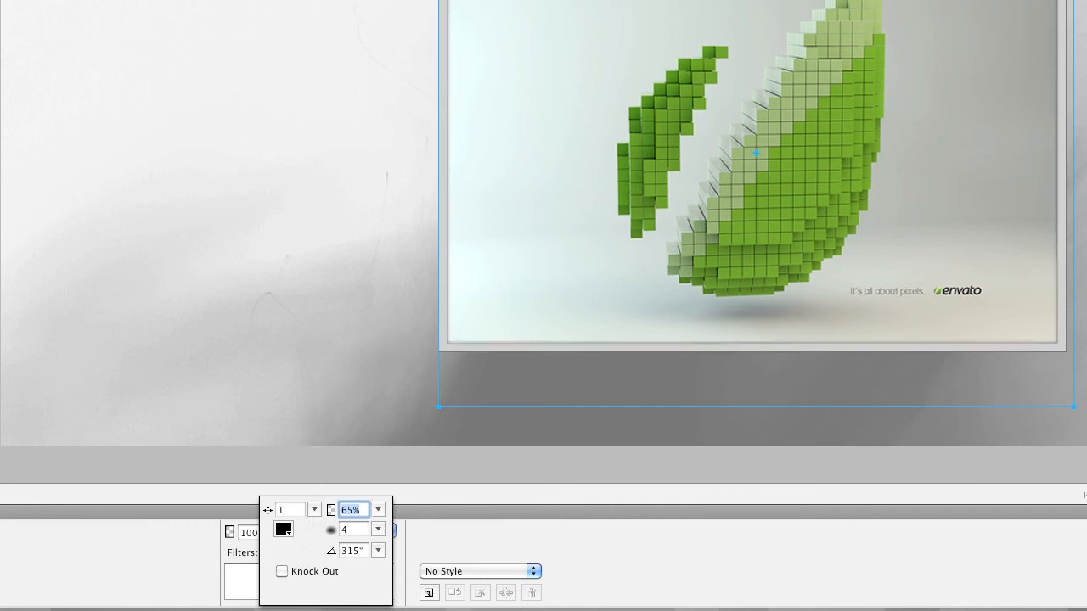
left_click(314, 510)
left_click_drag(313, 506, 314, 505)
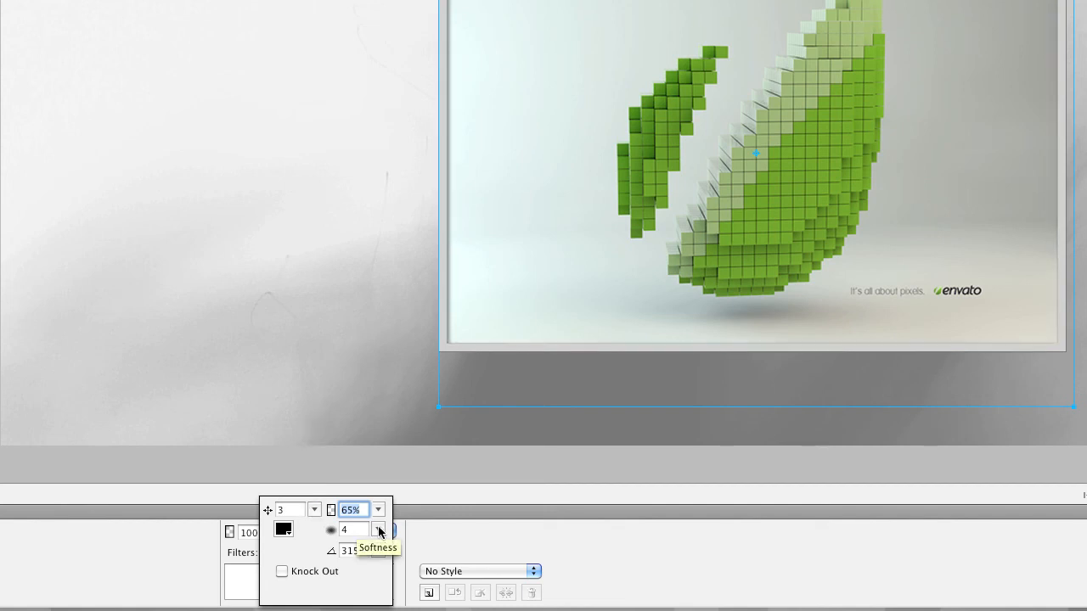
left_click_drag(378, 510, 374, 535)
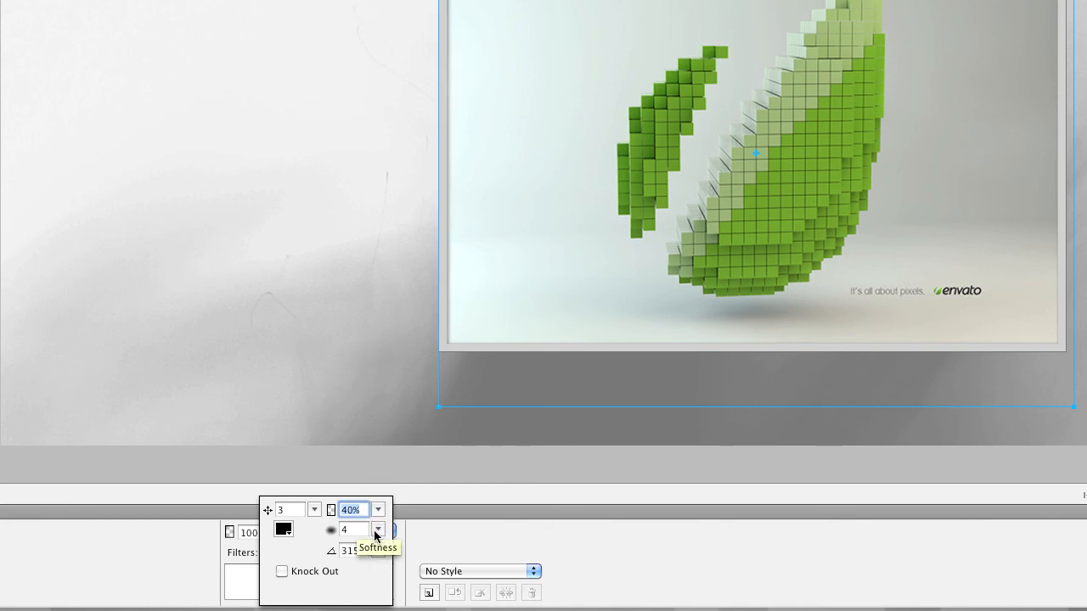
left_click_drag(378, 532, 378, 533)
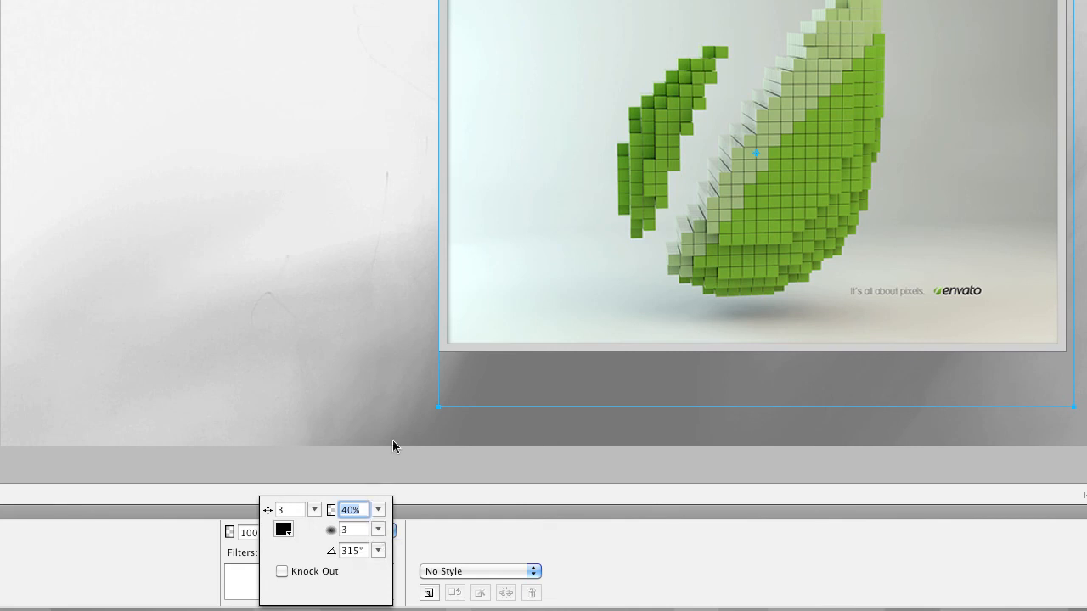
left_click(508, 532)
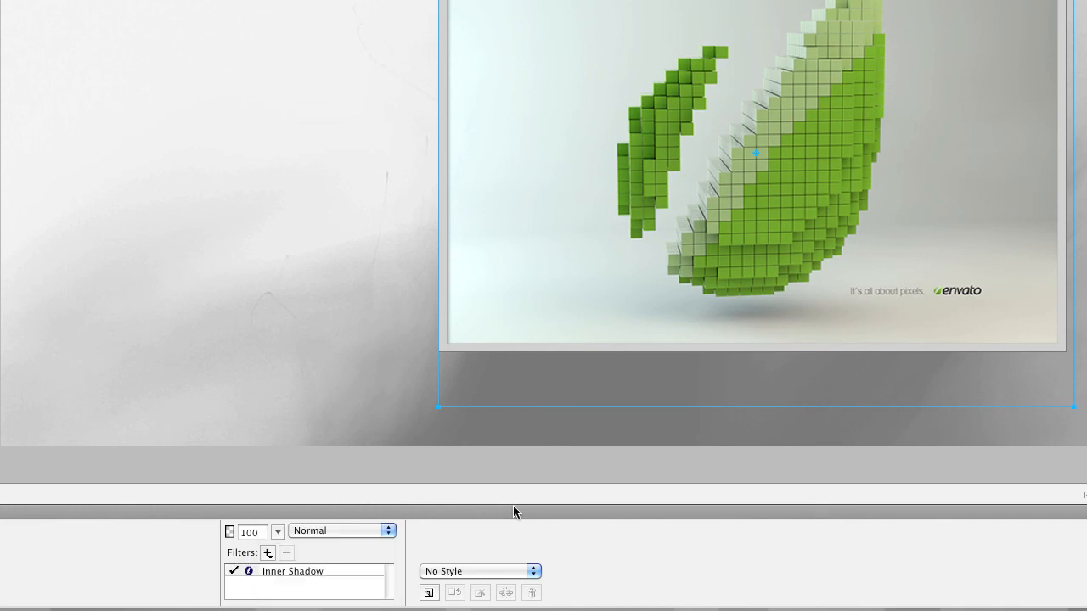